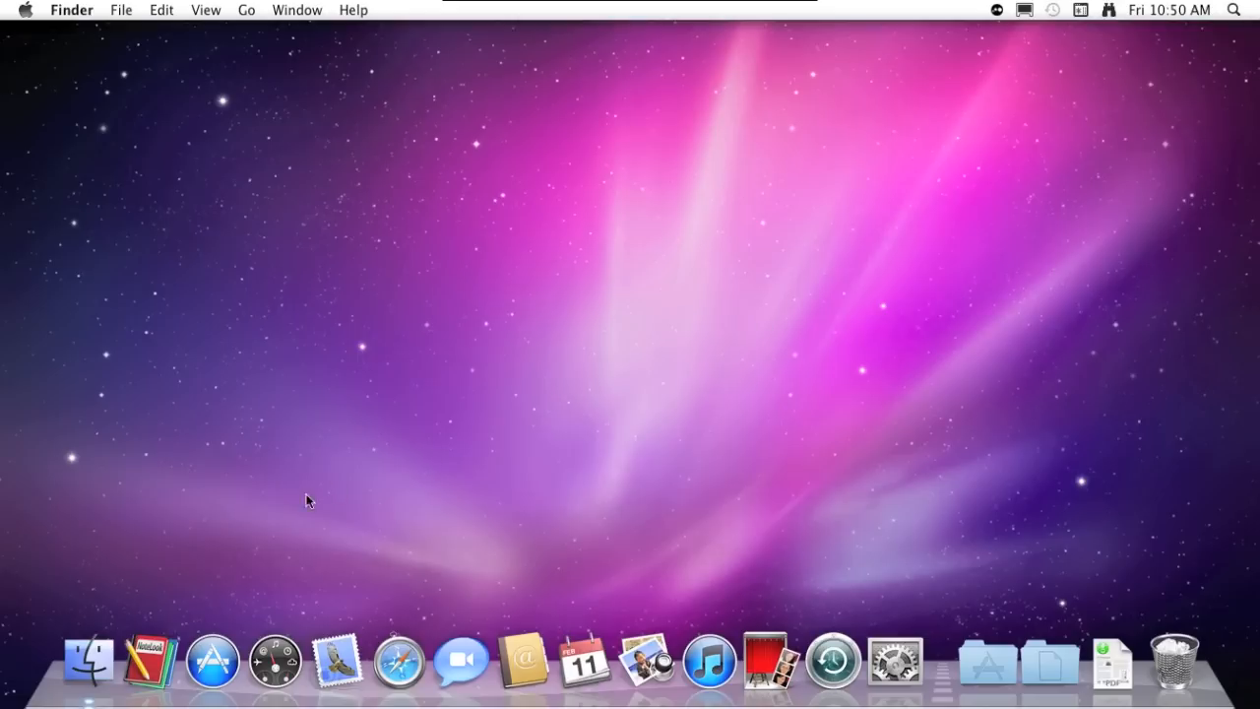
- Open NoteLook and enlarge its window to about 700 by 490 pixels
{"action": "left_click", "coordinate": [153, 660]}
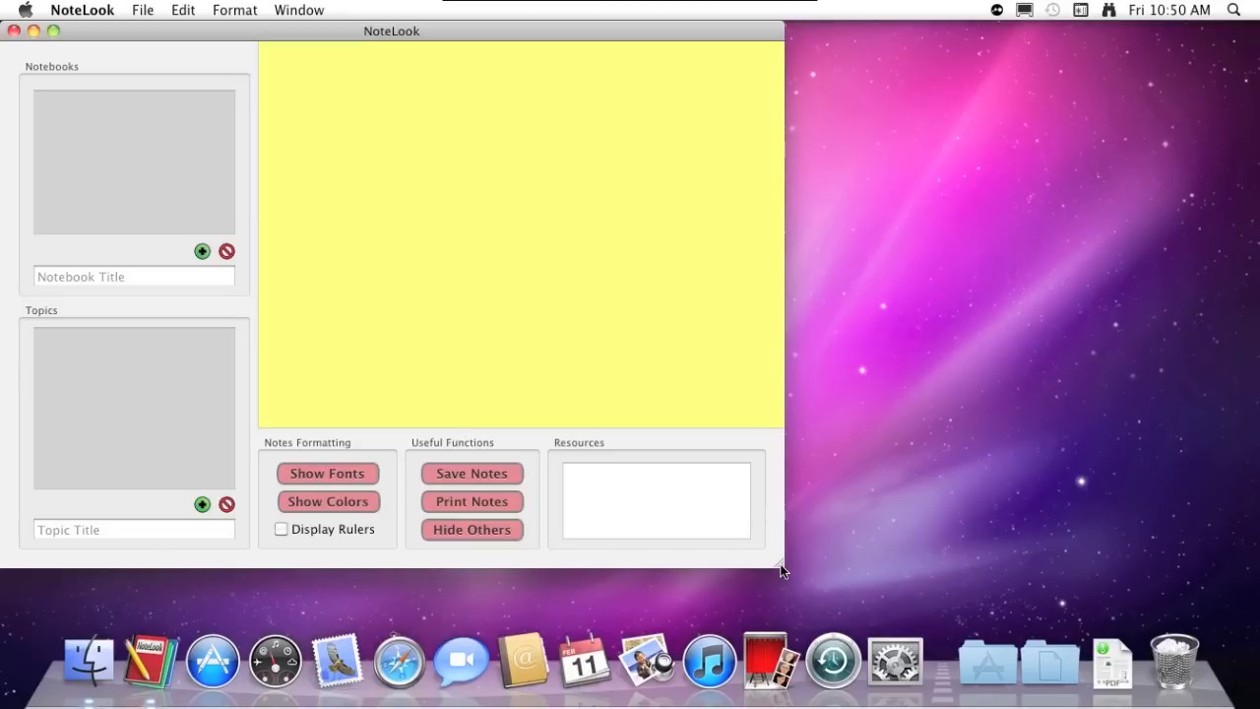
{"action": "left_click_drag", "start_coordinate": [781, 571], "coordinate": [857, 621]}
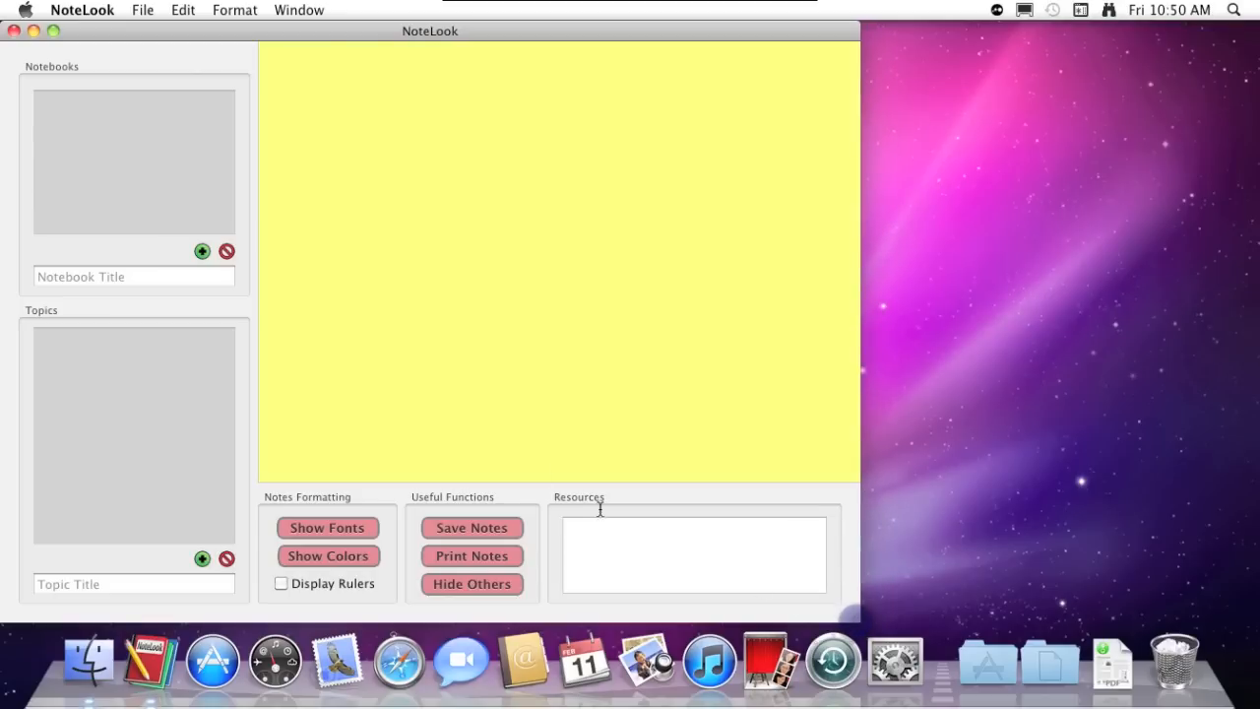
{"action": "left_click", "coordinate": [143, 33]}
- Add a new notebook titled "AP Economics" and select it in the notebook list
{"action": "left_click", "coordinate": [201, 253]}
{"action": "left_click_drag", "start_coordinate": [197, 276], "coordinate": [17, 286]}
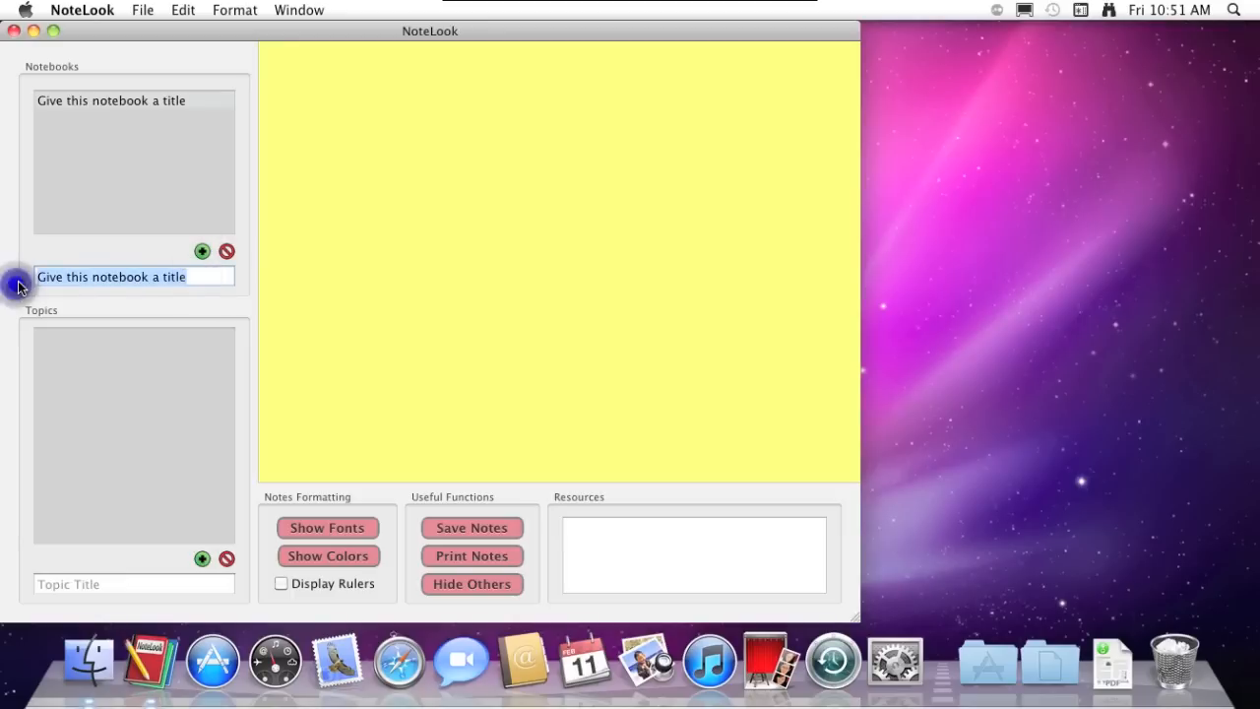
{"action": "type", "text": "AP Economics"}
{"action": "key", "text": "Return"}
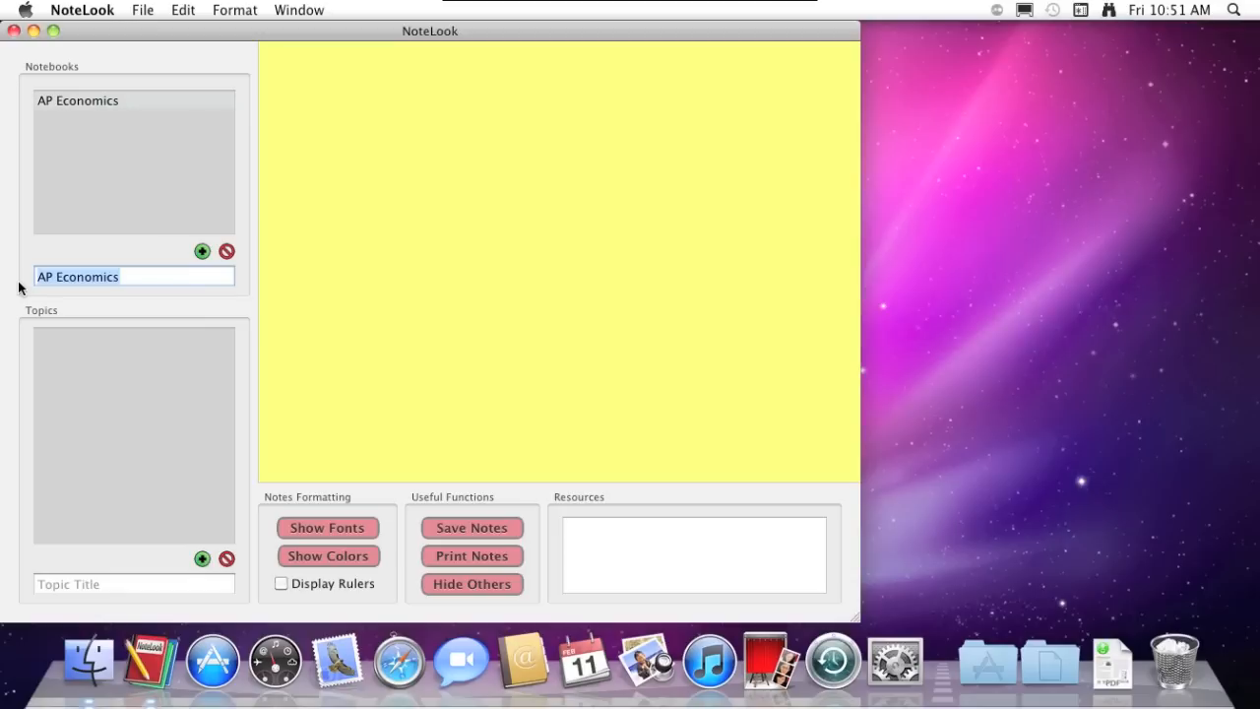
{"action": "left_click", "coordinate": [87, 102]}
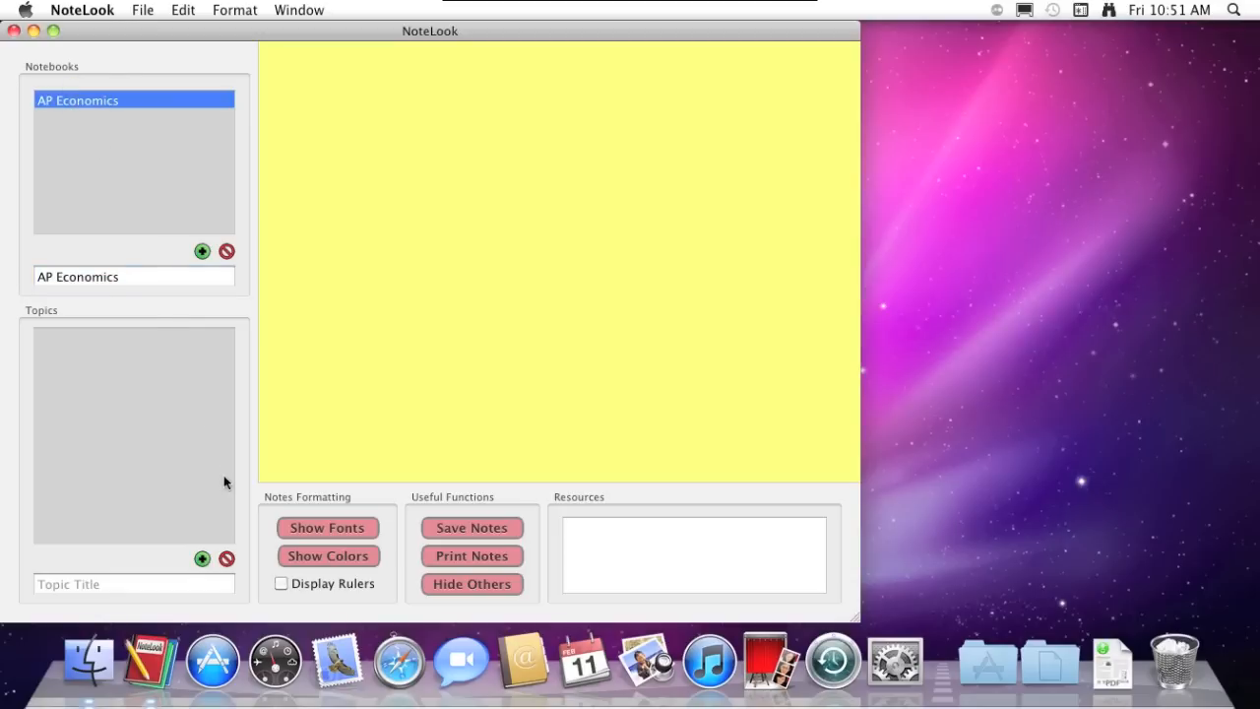
- Add a topic titled "Government and Market Failure" to the AP Economics notebook and select it
{"action": "left_click", "coordinate": [202, 559]}
{"action": "left_click_drag", "start_coordinate": [182, 585], "coordinate": [33, 582]}
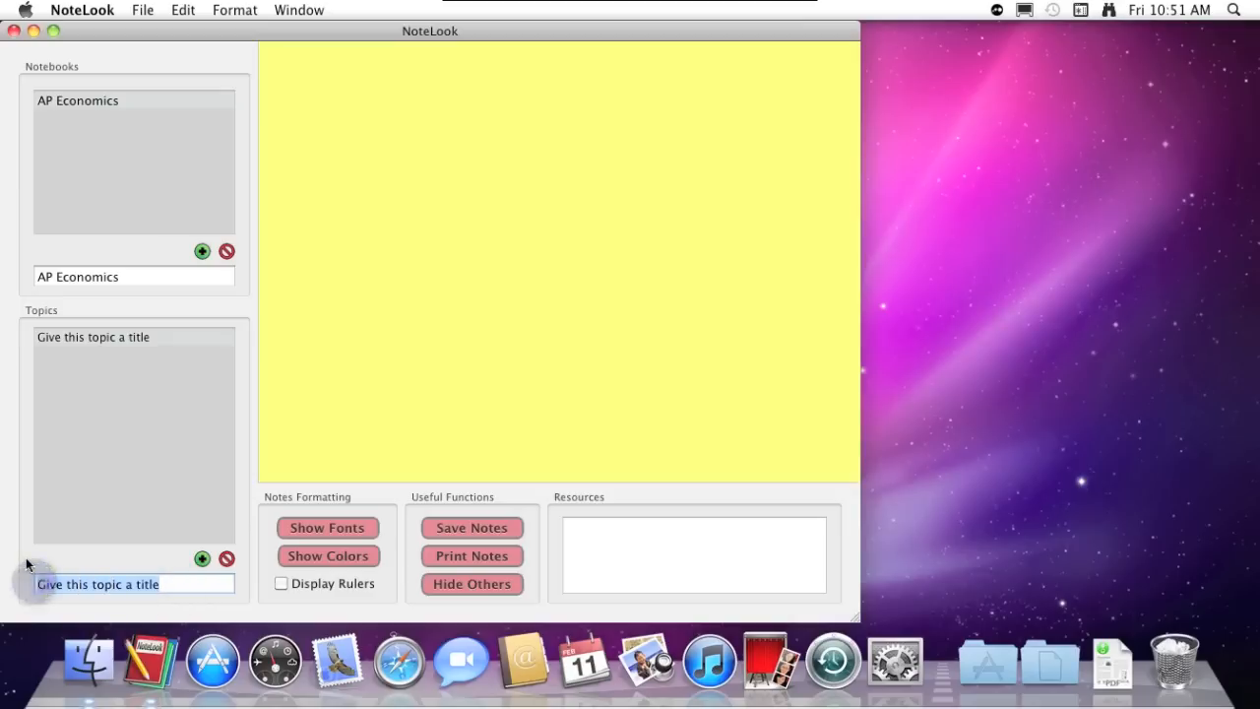
{"action": "type", "text": "Governme"}
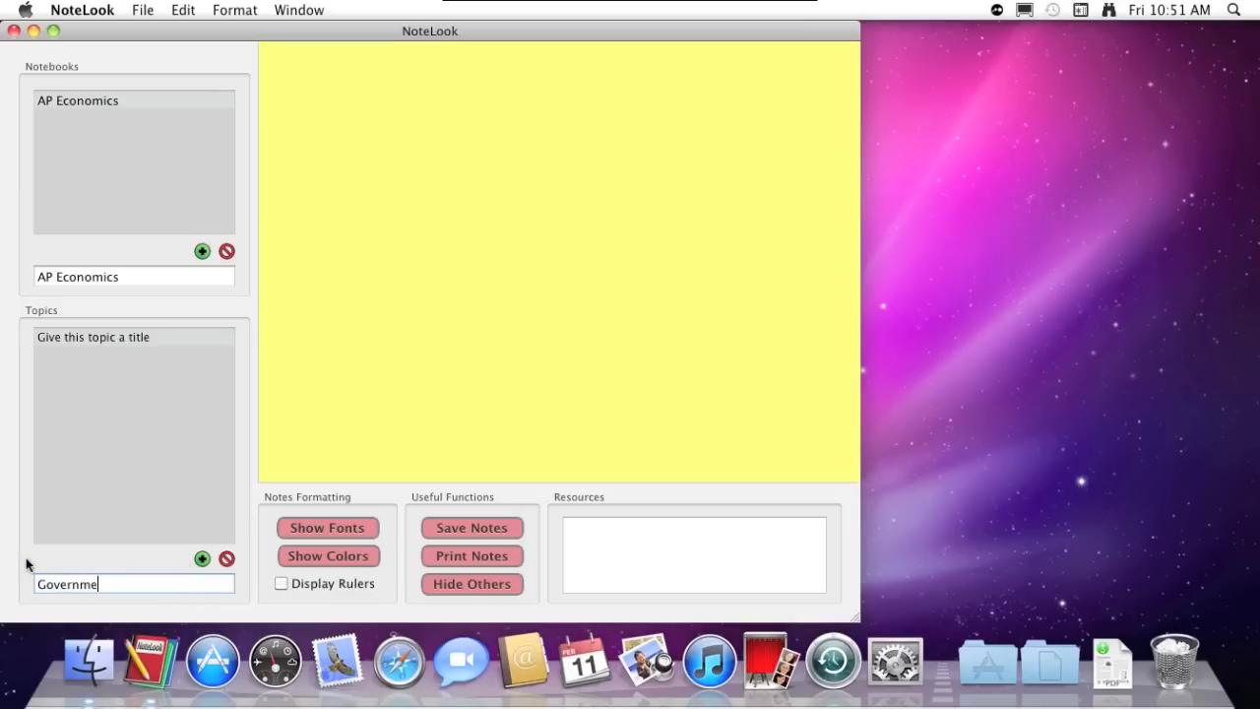
{"action": "type", "text": "nt and Market Failure"}
{"action": "key", "text": "Return"}
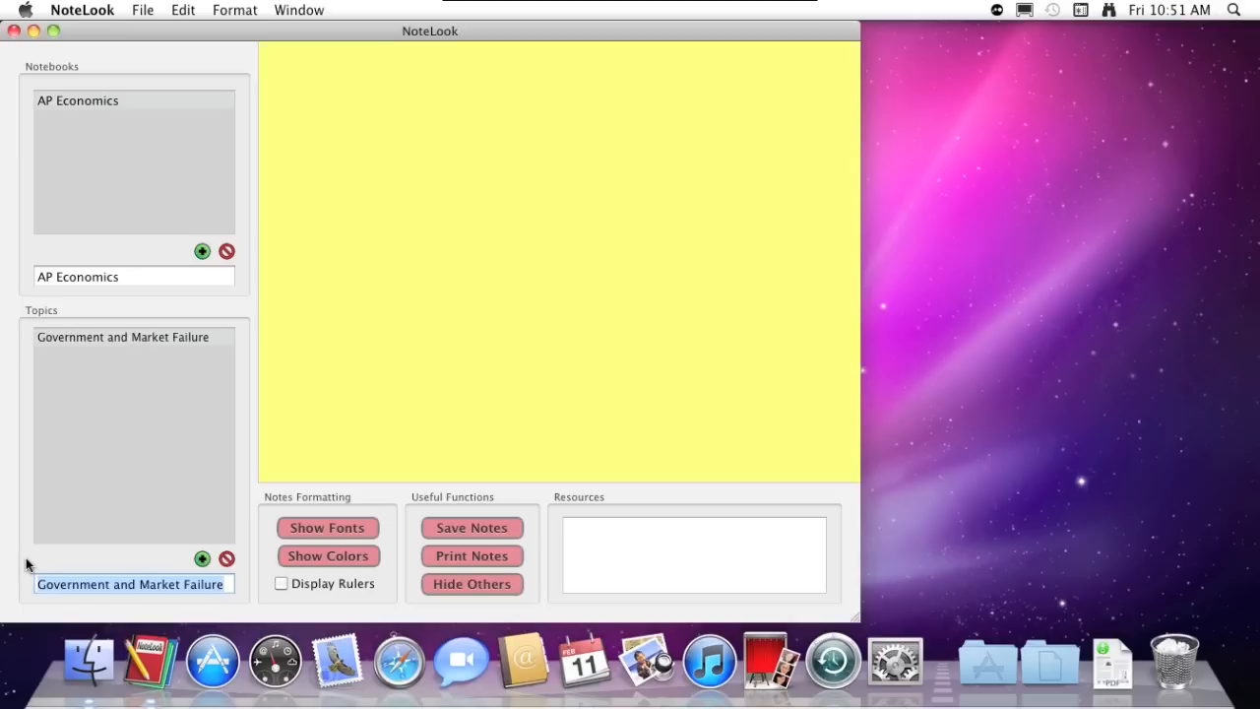
{"action": "left_click", "coordinate": [180, 337]}
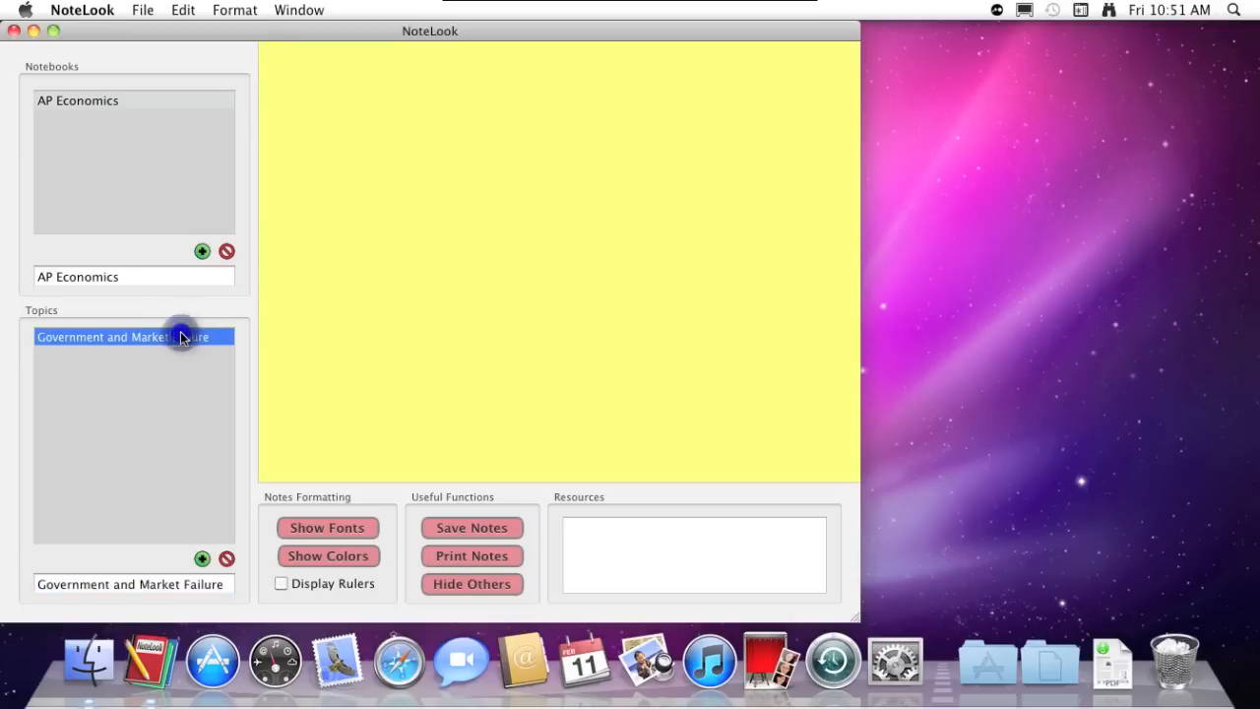
- Display the ruler for the topic's notes and look through the available text style, spacing and list options
{"action": "left_click", "coordinate": [344, 122]}
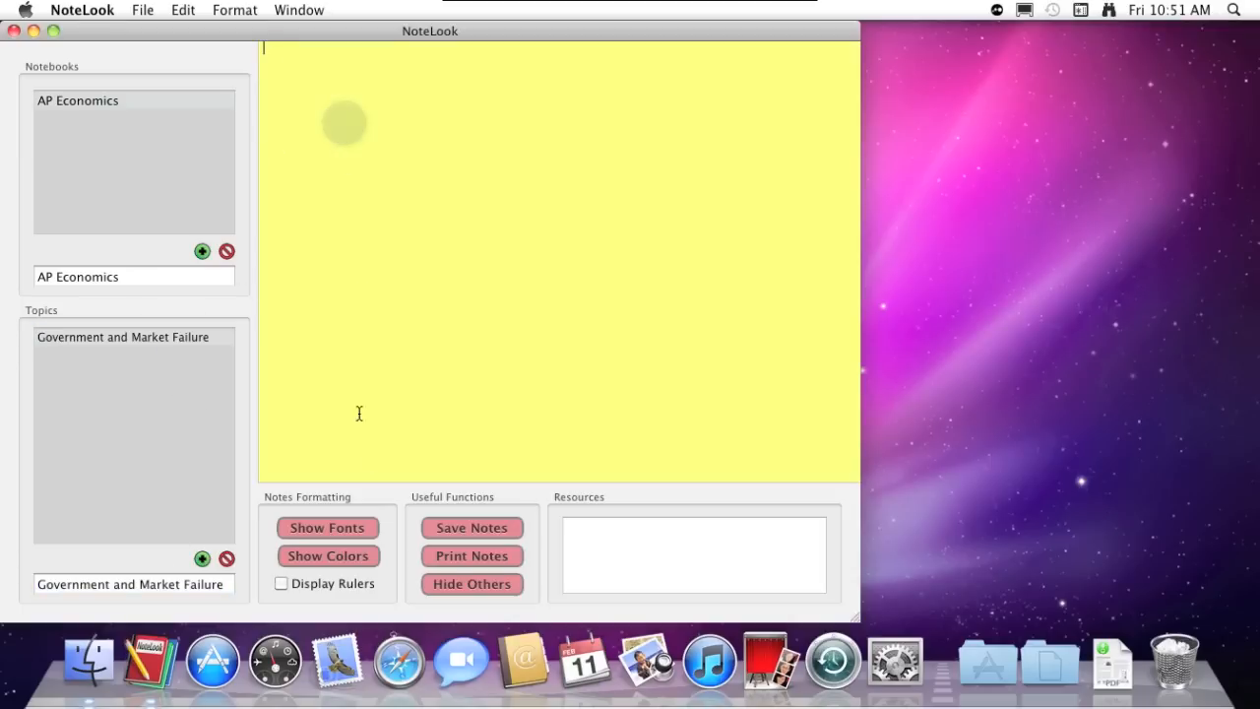
{"action": "left_click", "coordinate": [342, 584]}
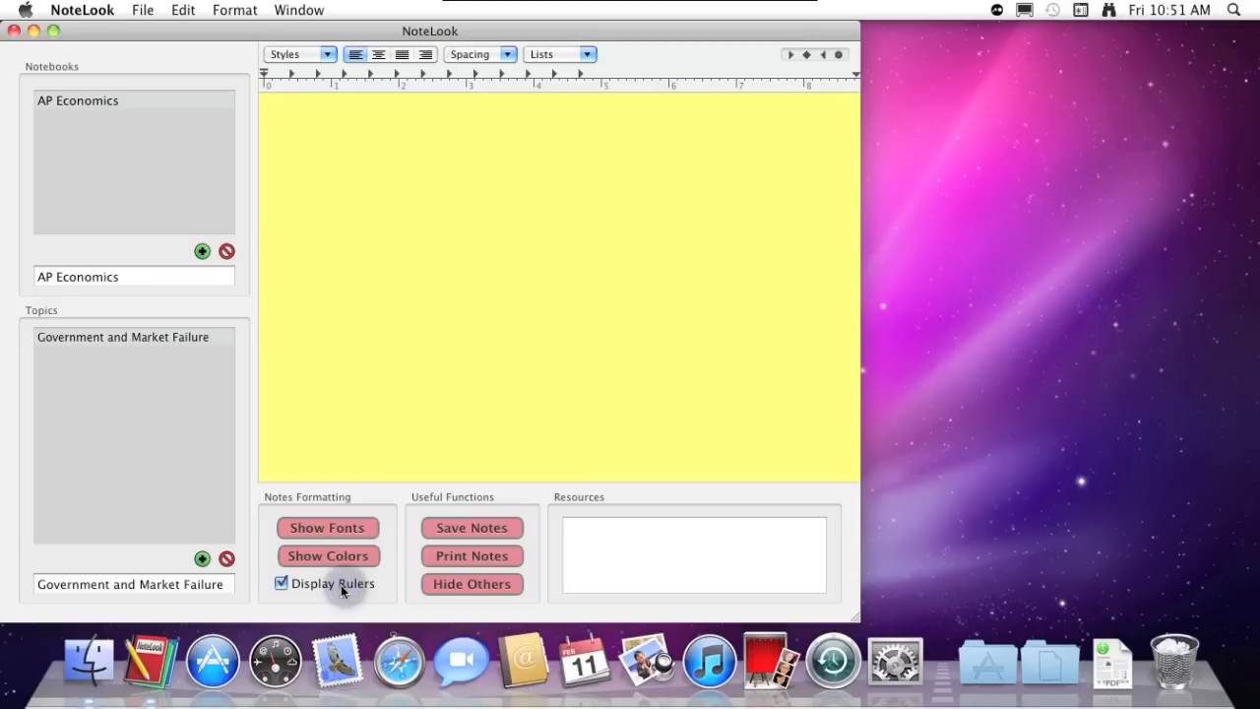
{"action": "left_click", "coordinate": [328, 55]}
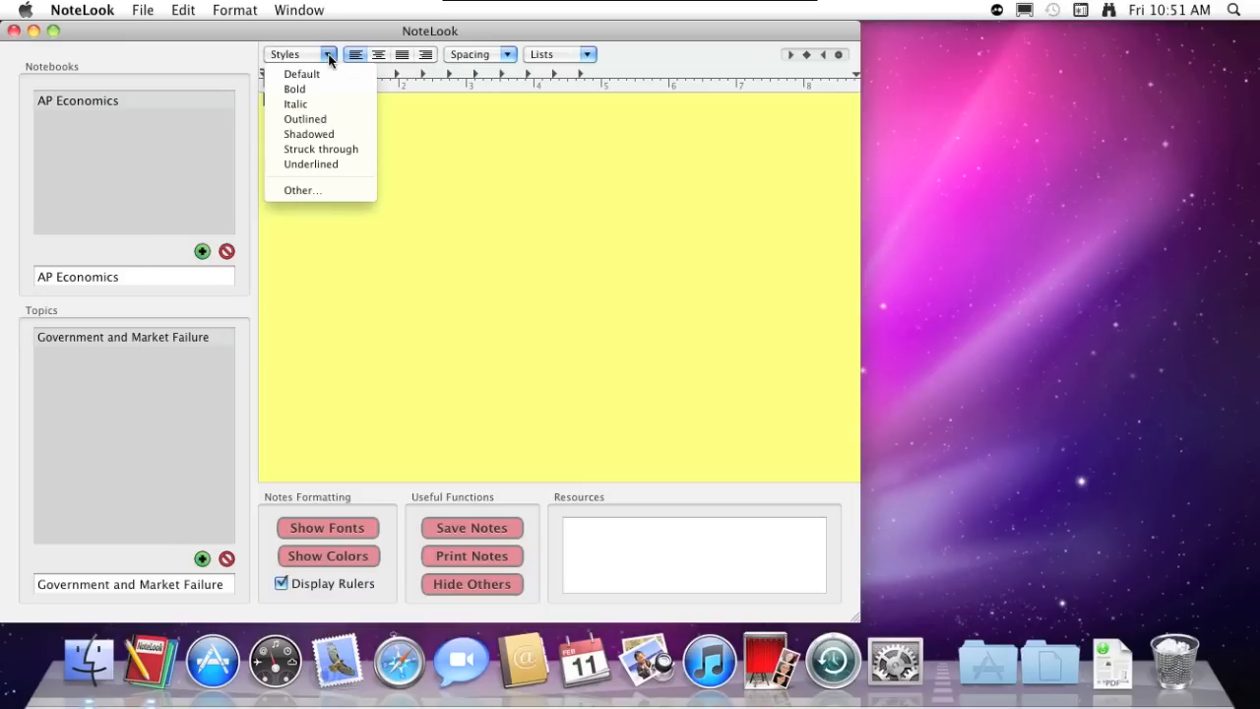
{"action": "left_click", "coordinate": [328, 55]}
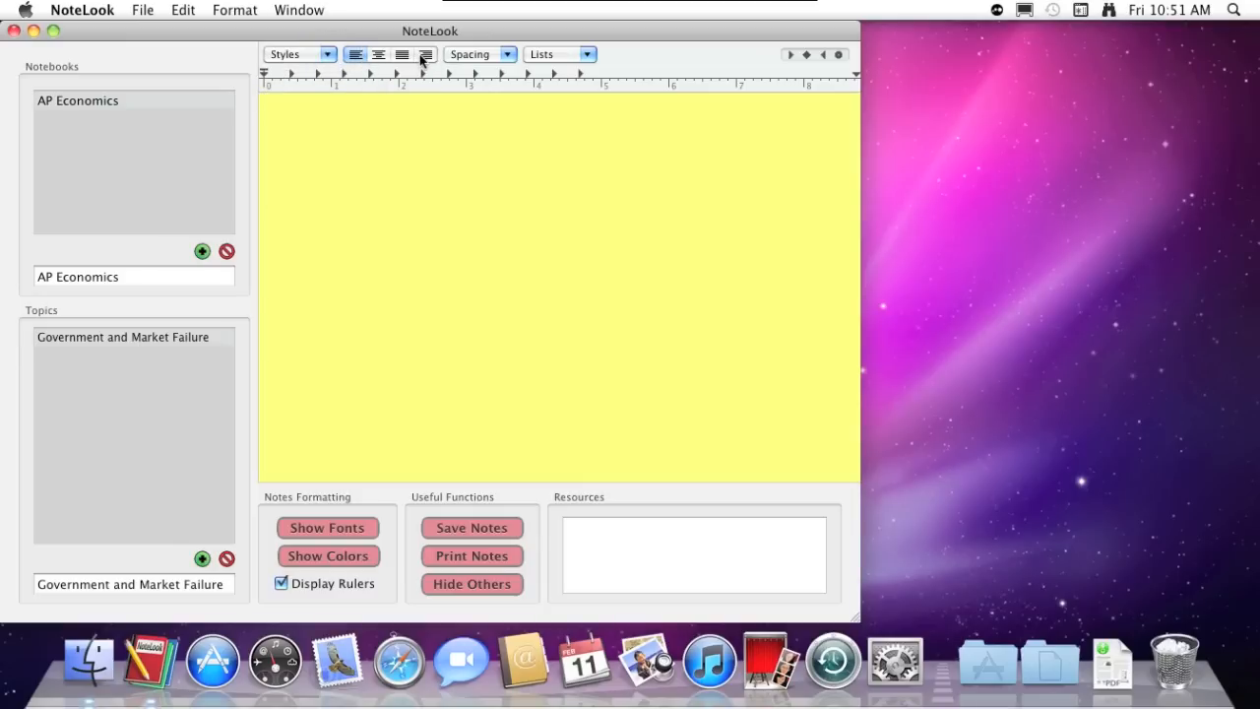
{"action": "left_click", "coordinate": [505, 55]}
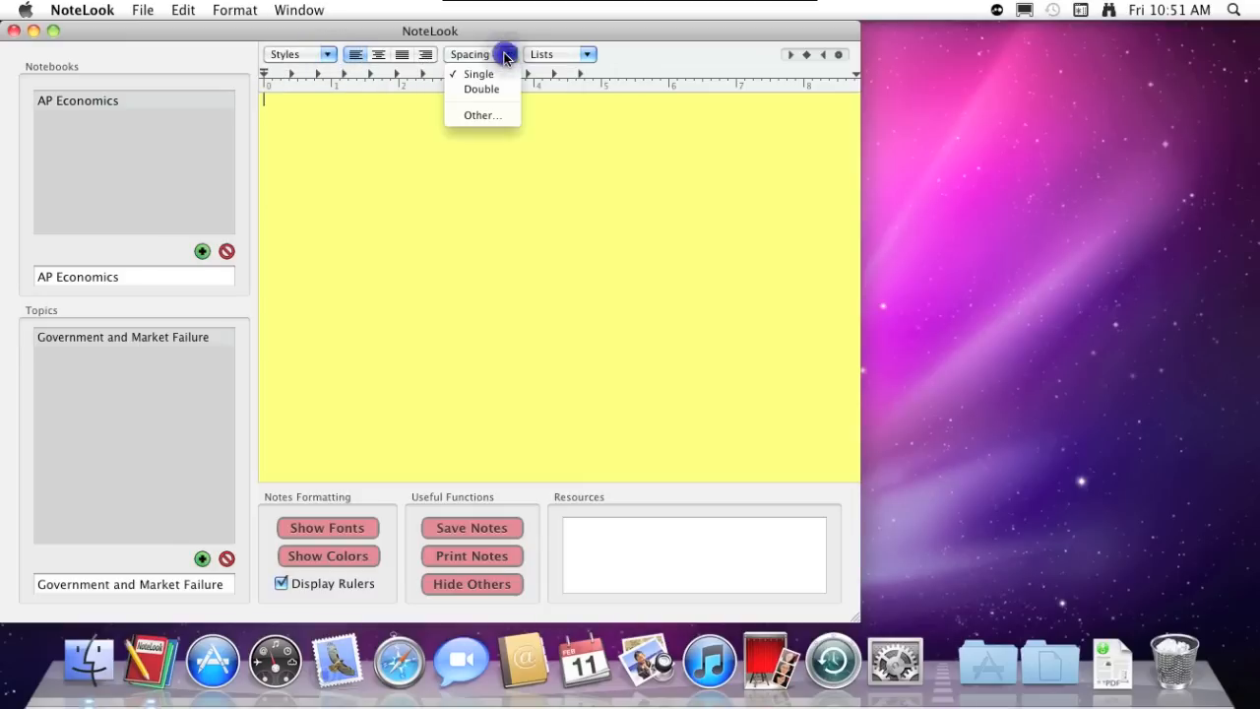
{"action": "left_click", "coordinate": [505, 56]}
{"action": "left_click", "coordinate": [587, 55]}
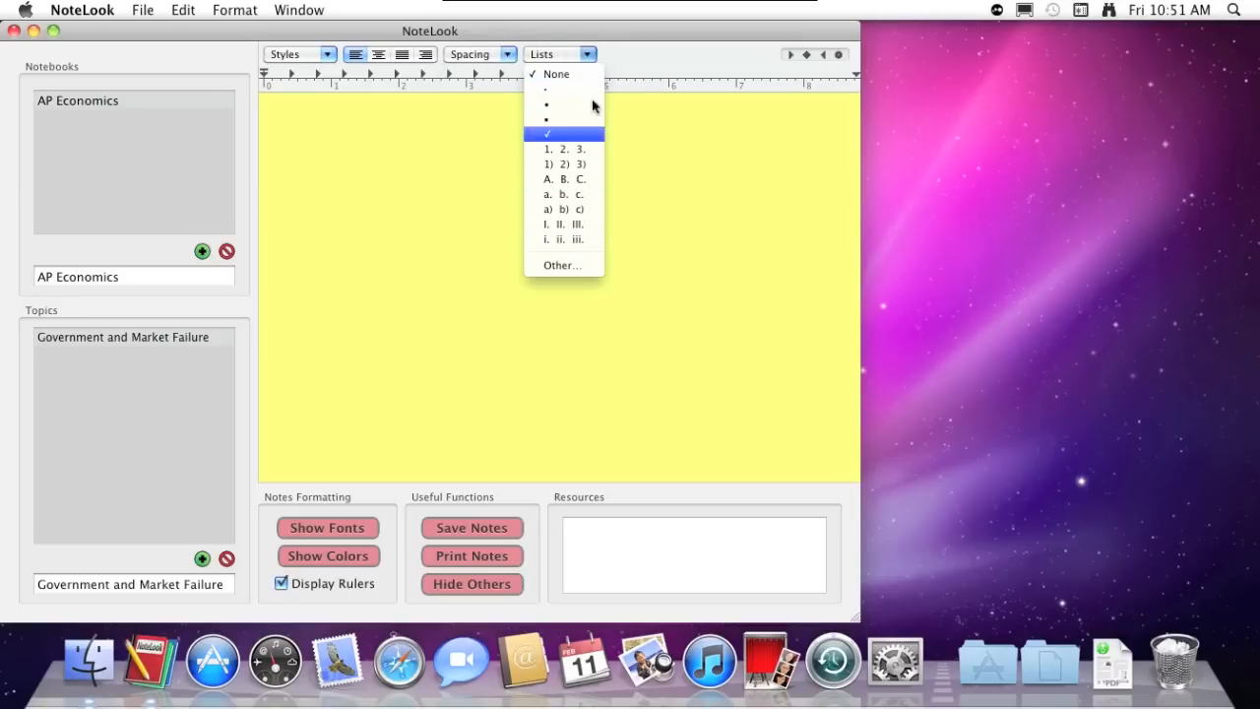
{"action": "left_click", "coordinate": [363, 143]}
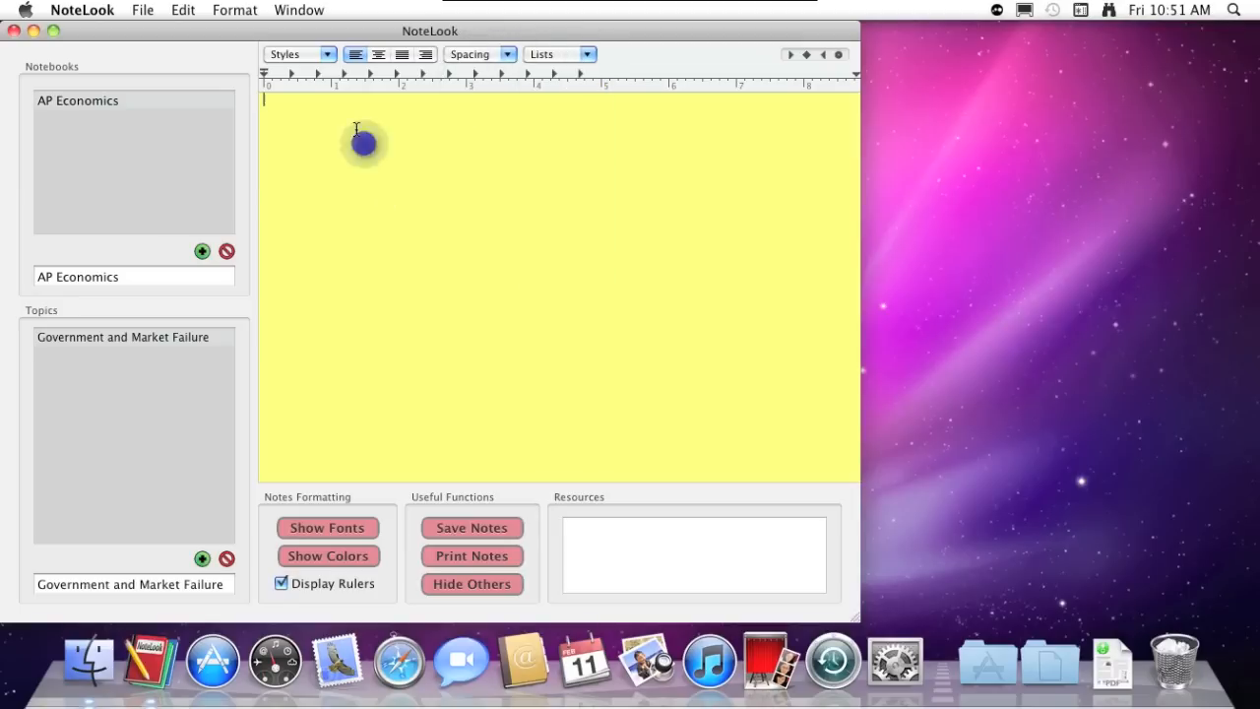
- Bring up the font and color pickers, with the colors placed below the fonts and shown as crayons
{"action": "left_click", "coordinate": [348, 525]}
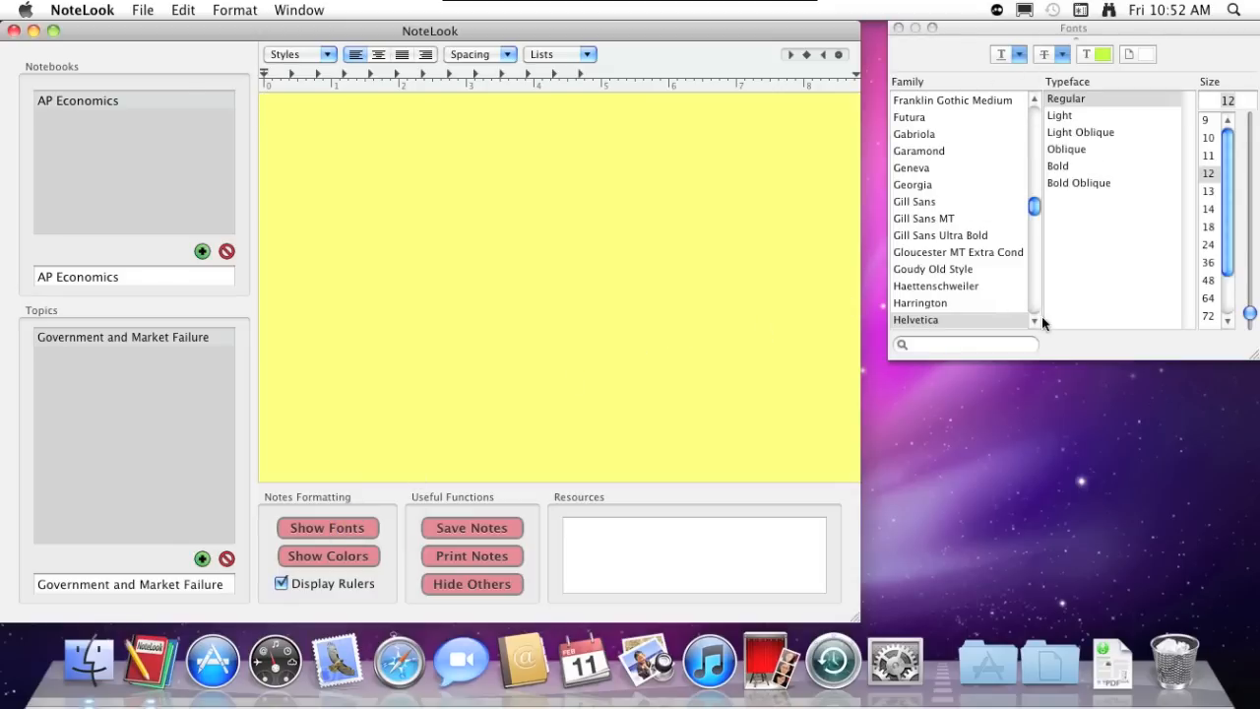
{"action": "left_click", "coordinate": [351, 557]}
{"action": "left_click_drag", "start_coordinate": [1078, 283], "coordinate": [1080, 322]}
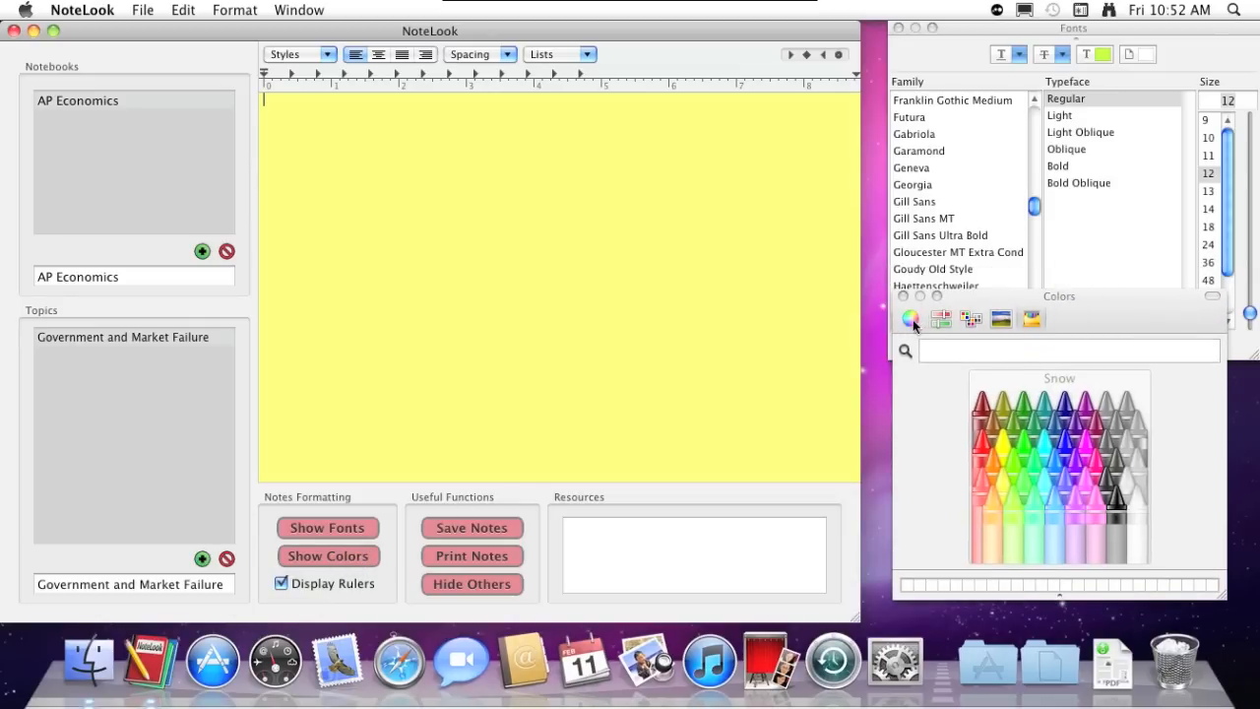
{"action": "left_click", "coordinate": [914, 321]}
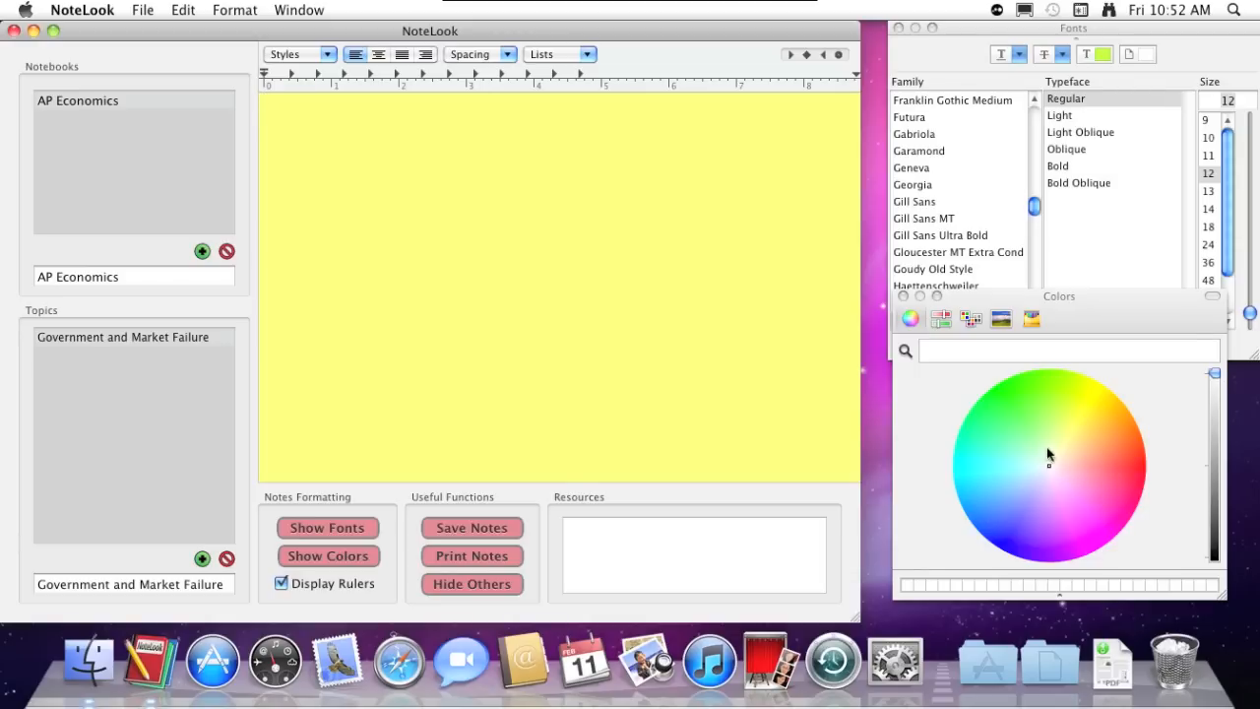
{"action": "left_click", "coordinate": [1032, 320]}
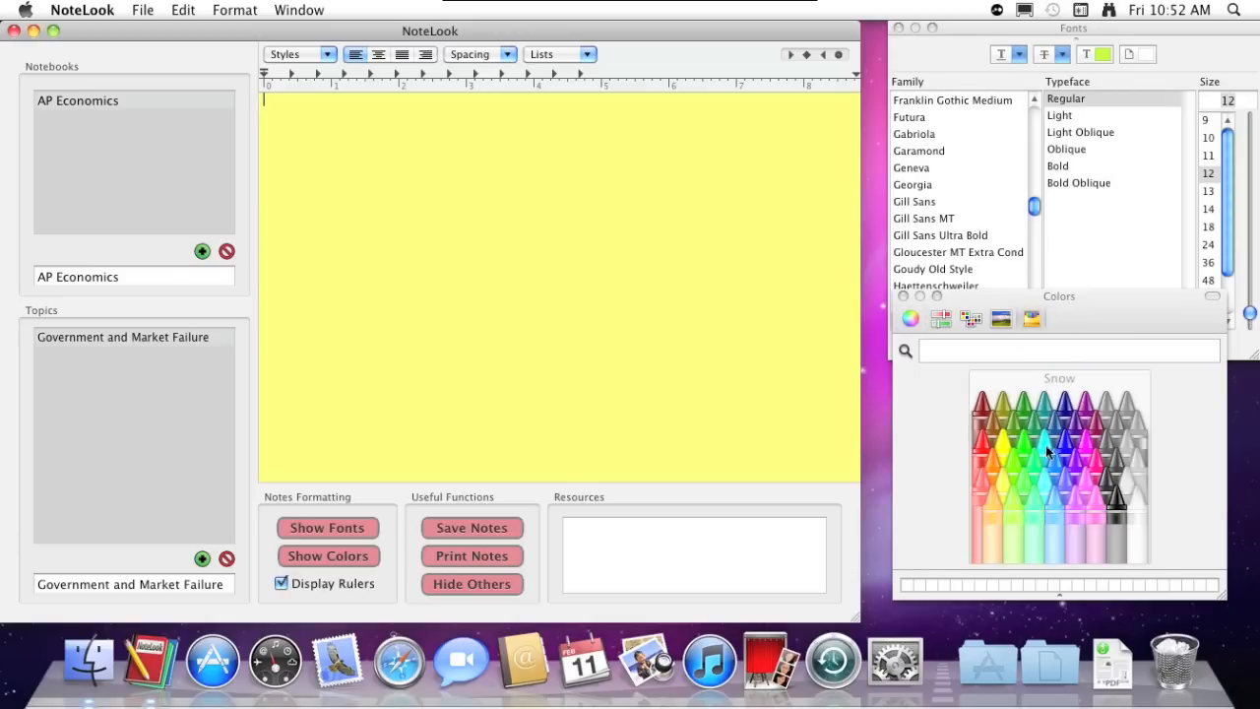
- Write the heading "Externalities:" and the line "Negative Externalities: occur when producers are able to shift some of their costs onto the community"
{"action": "left_click", "coordinate": [428, 130]}
{"action": "type", "text": "Externalities:"}
{"action": "key", "text": "Return"}
{"action": "type", "text": "N"}
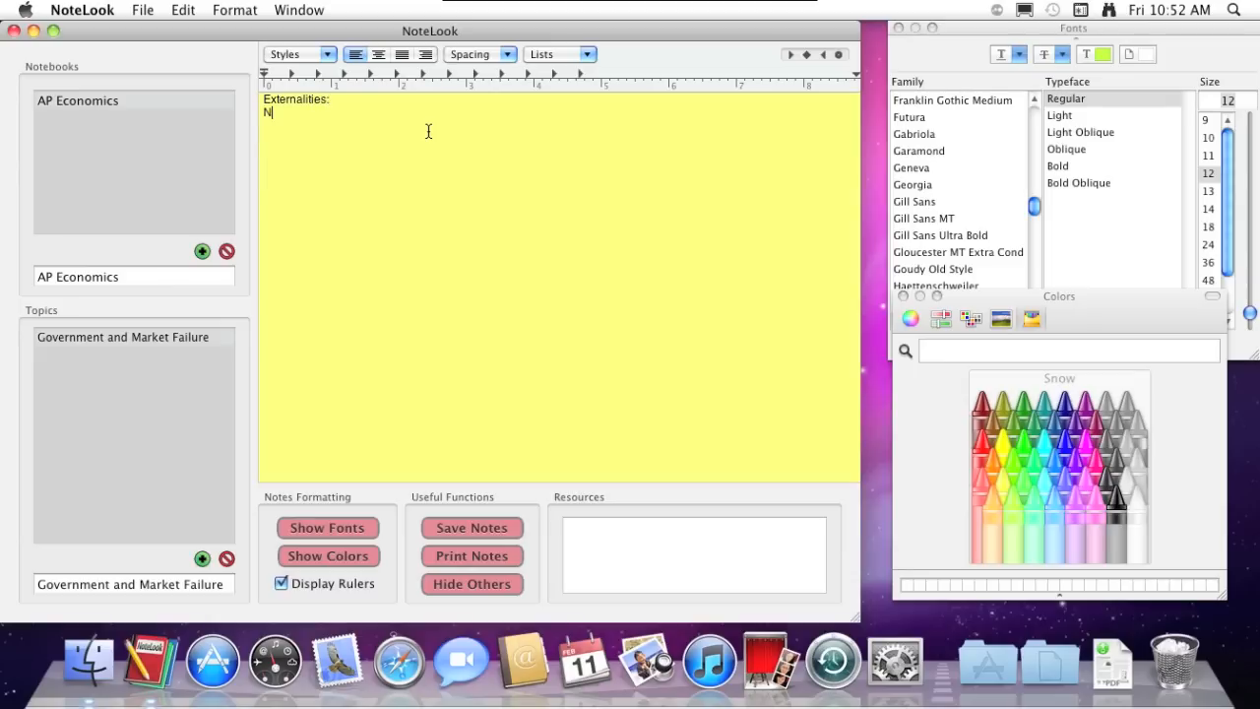
{"action": "type", "text": "egative Externalities"}
{"action": "type", "text": ":\toc"}
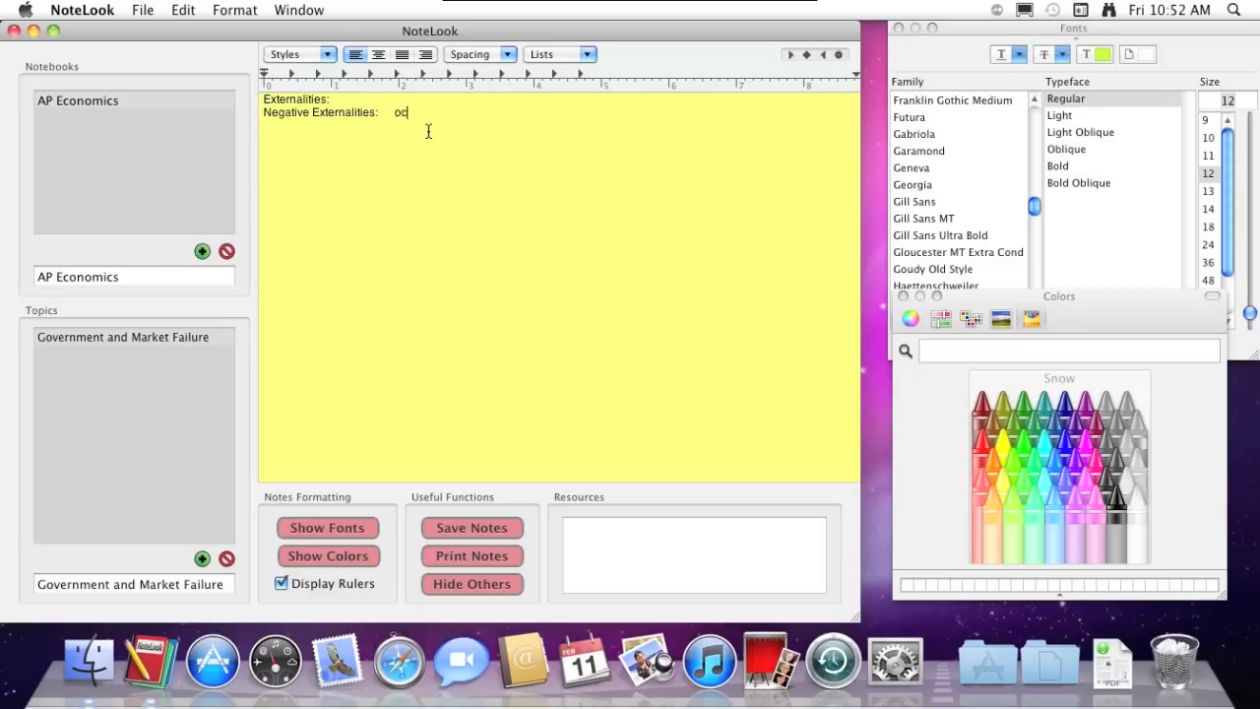
{"action": "type", "text": "cur when producers are able to shift"}
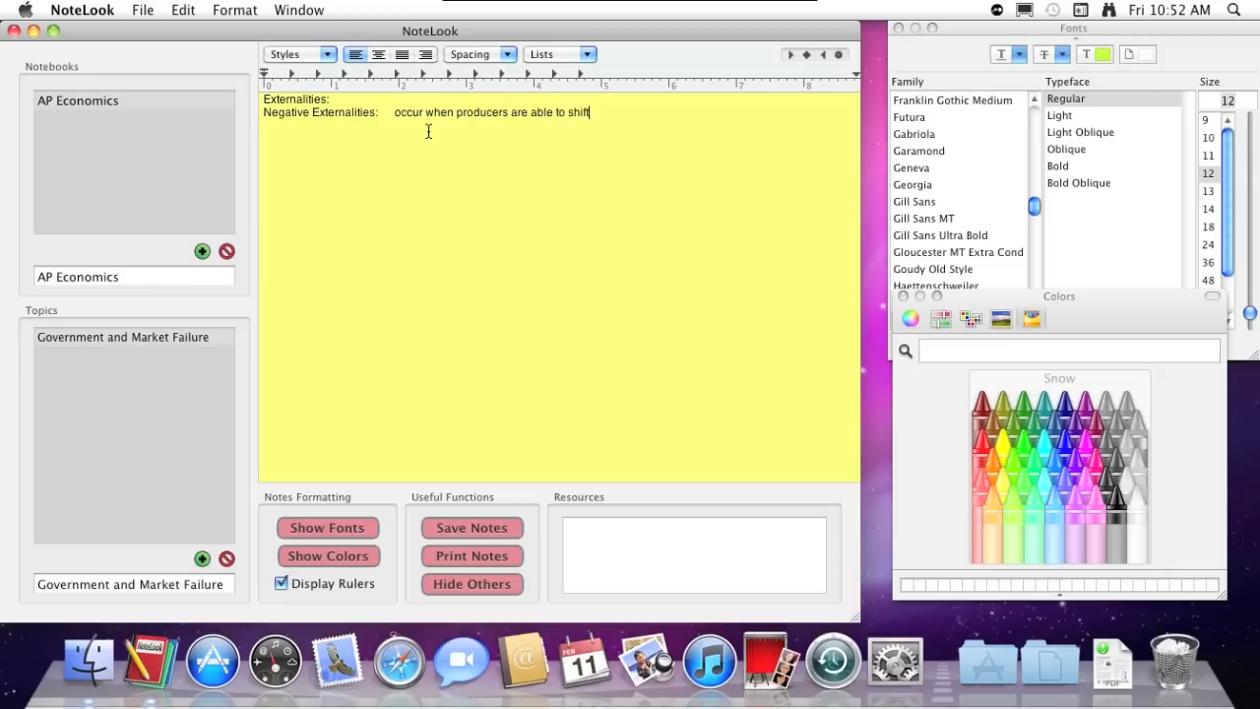
{"action": "type", "text": " some of their costs onto t"}
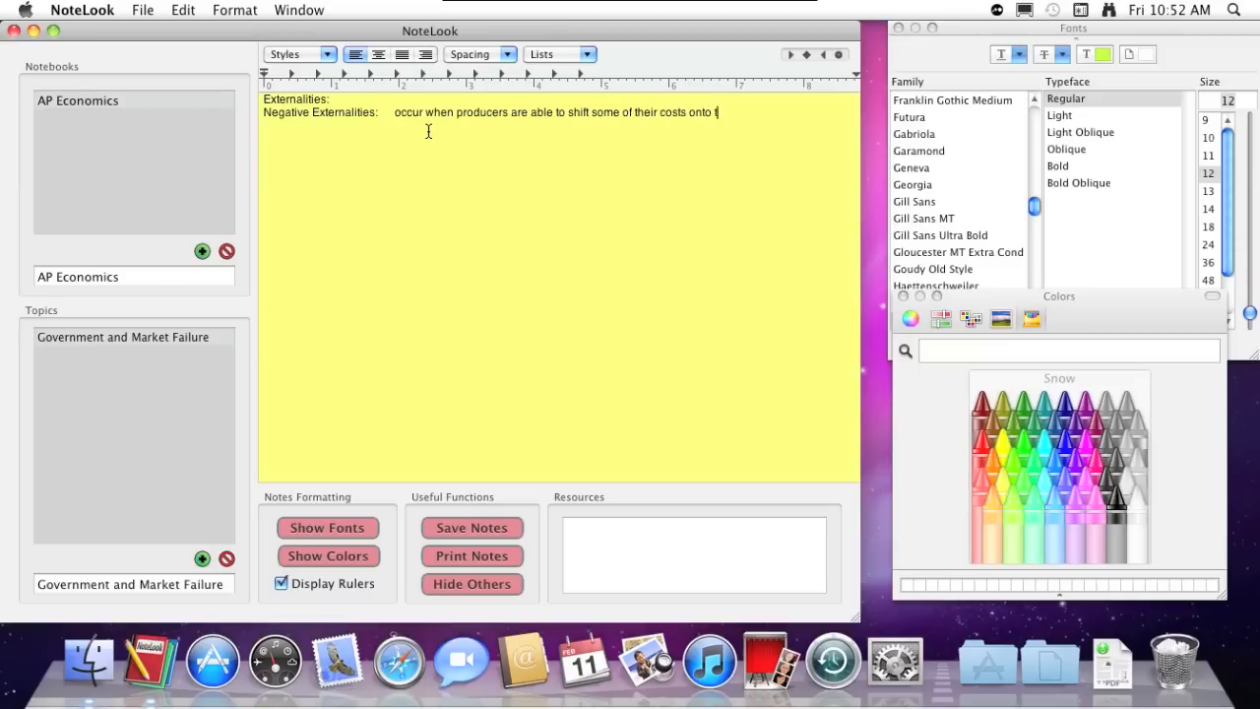
{"action": "type", "text": "he community "}
- Add the line "Positive Externalities: occur when the benefits of a good are received by others in the community"
{"action": "type", "text": "Positive E"}
{"action": "type", "text": "xtern"}
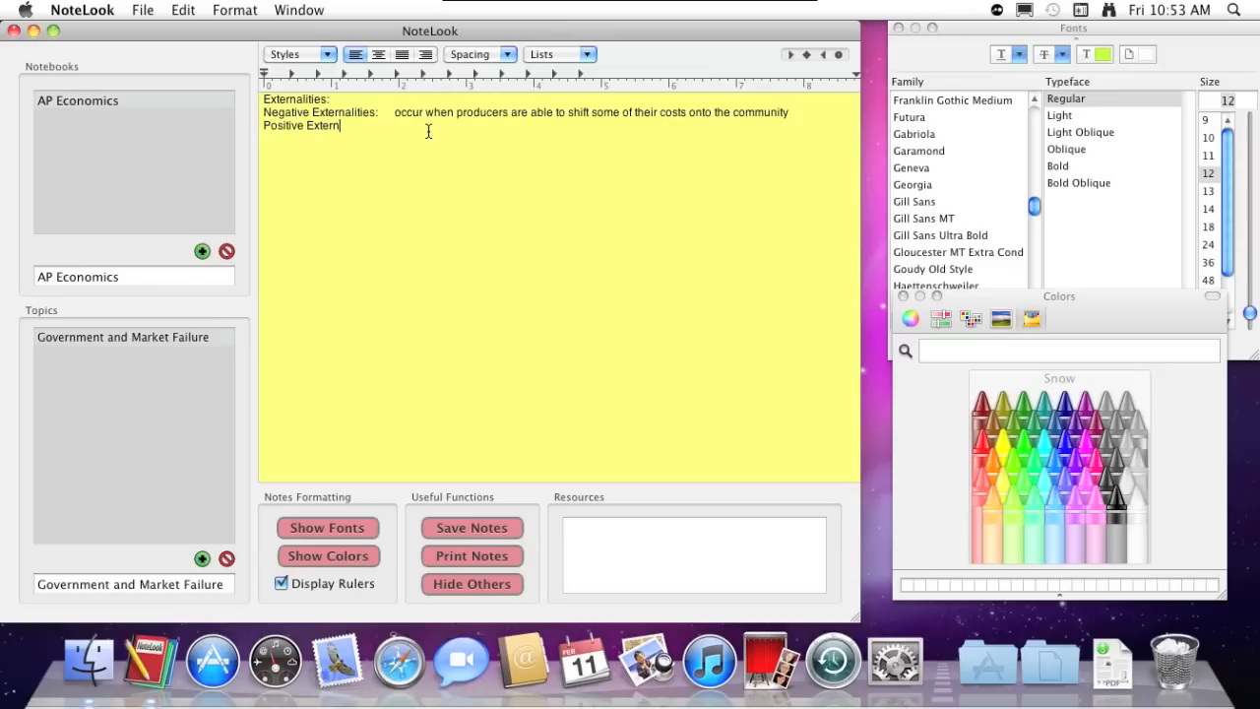
{"action": "type", "text": "alities:\toccur when the benefits of a"}
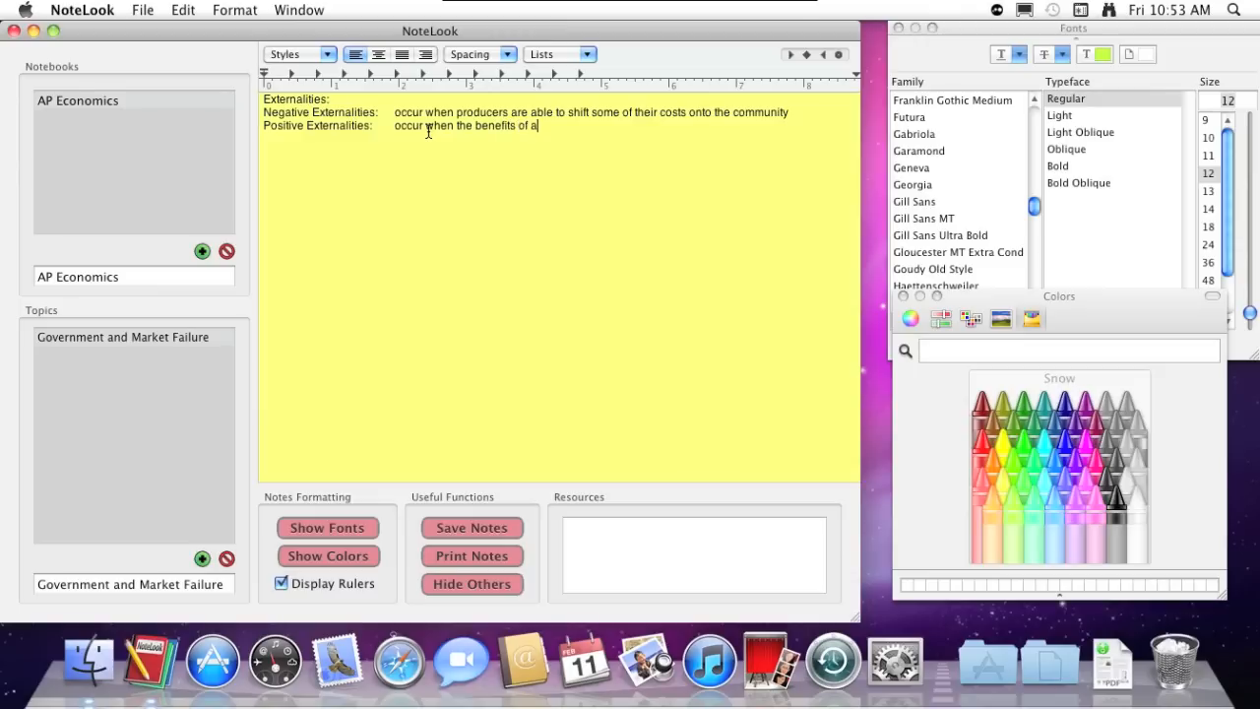
{"action": "type", "text": " good are received by others in the i"}
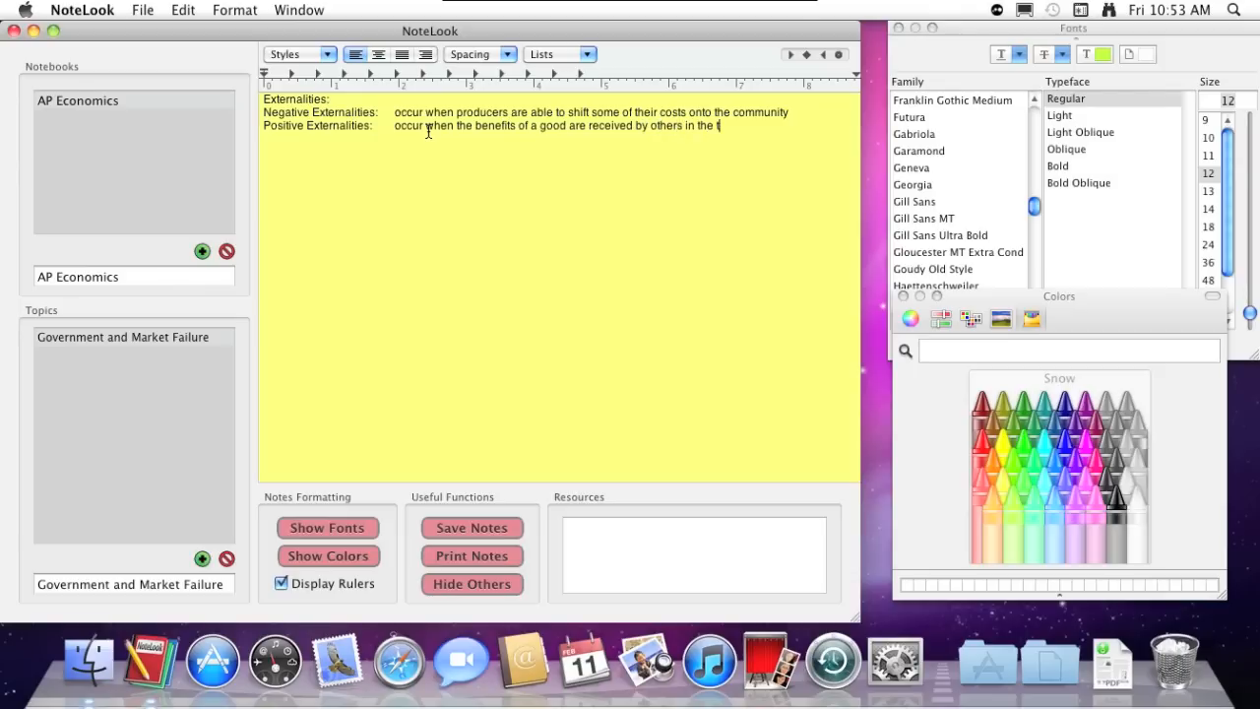
{"action": "key", "text": "BackSpace"}
{"action": "type", "text": "community"}
- Break the negative externalities definition before "costs" and indent the new line to align with the definition text
{"action": "left_click", "coordinate": [659, 111]}
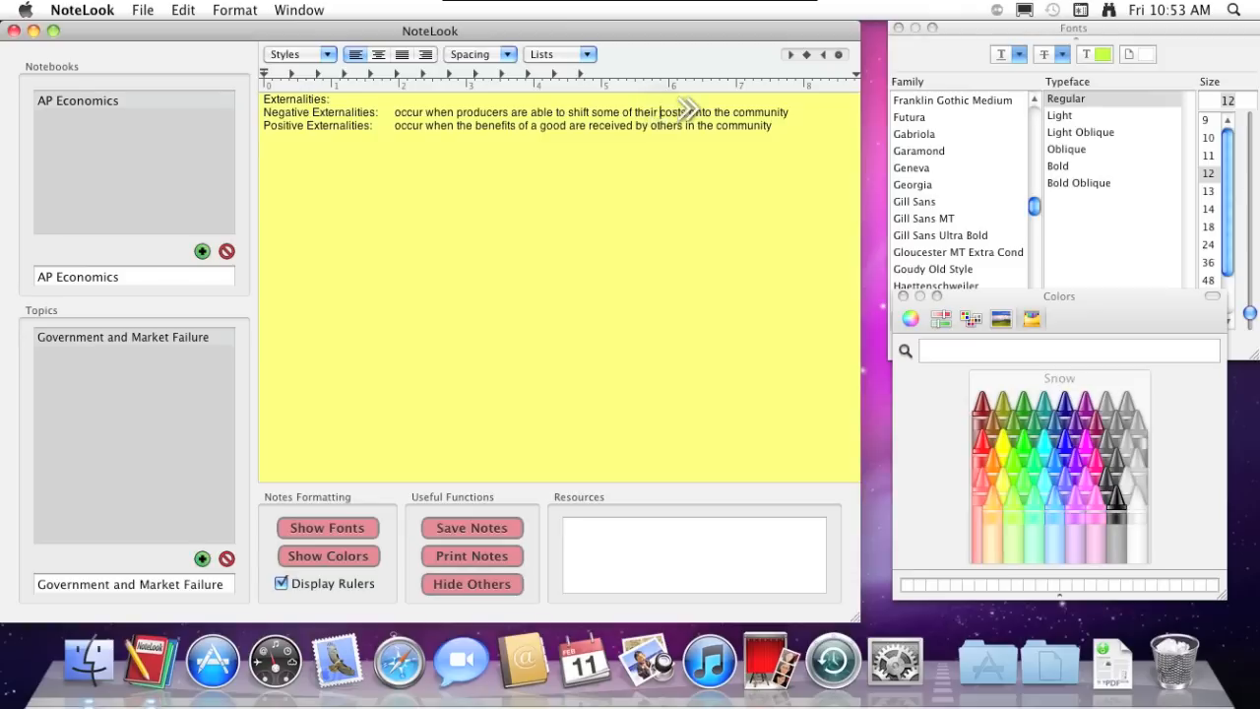
{"action": "key", "text": "Return"}
{"action": "key", "text": "Tab"}
{"action": "key", "text": "Tab"}
{"action": "key", "text": "Tab"}
{"action": "key", "text": "Tab"}
{"action": "key", "text": "Tab"}
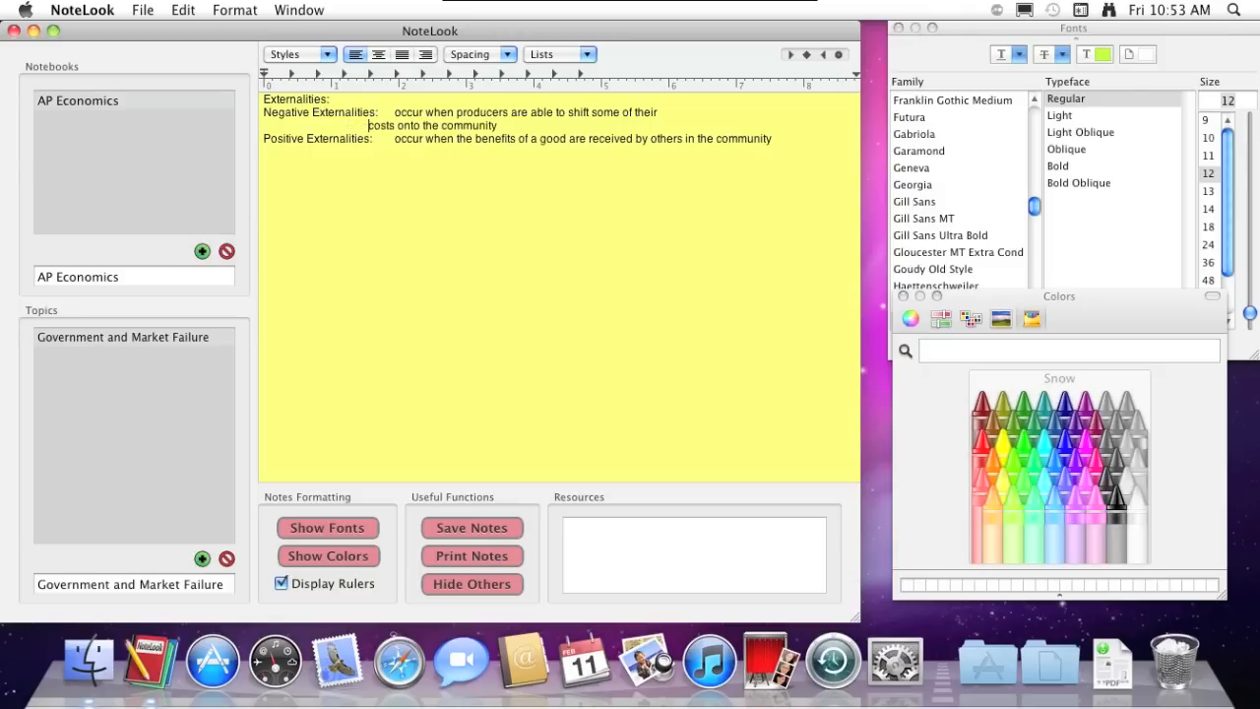
- Break the positive externalities definition before "others" and indent the continuation to align with the definition text
{"action": "left_click", "coordinate": [648, 139]}
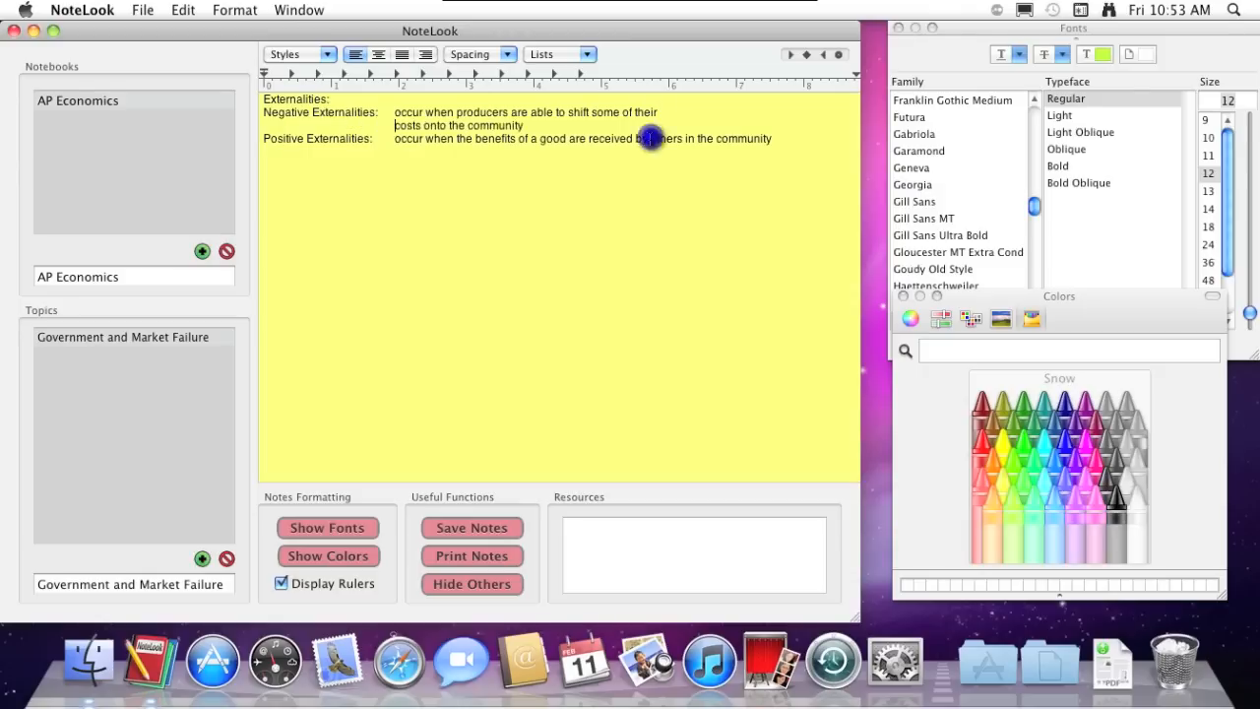
{"action": "key", "text": "Return"}
{"action": "key", "text": "Tab"}
{"action": "key", "text": "Tab"}
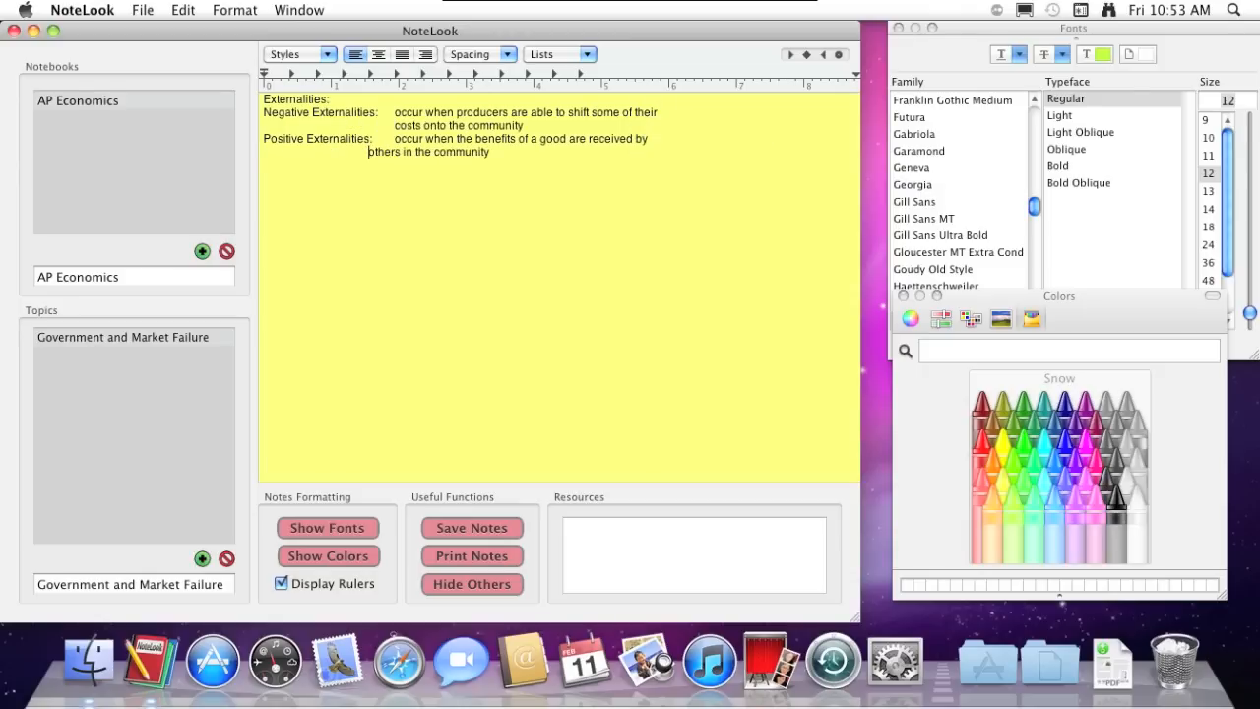
{"action": "key", "text": "Tab"}
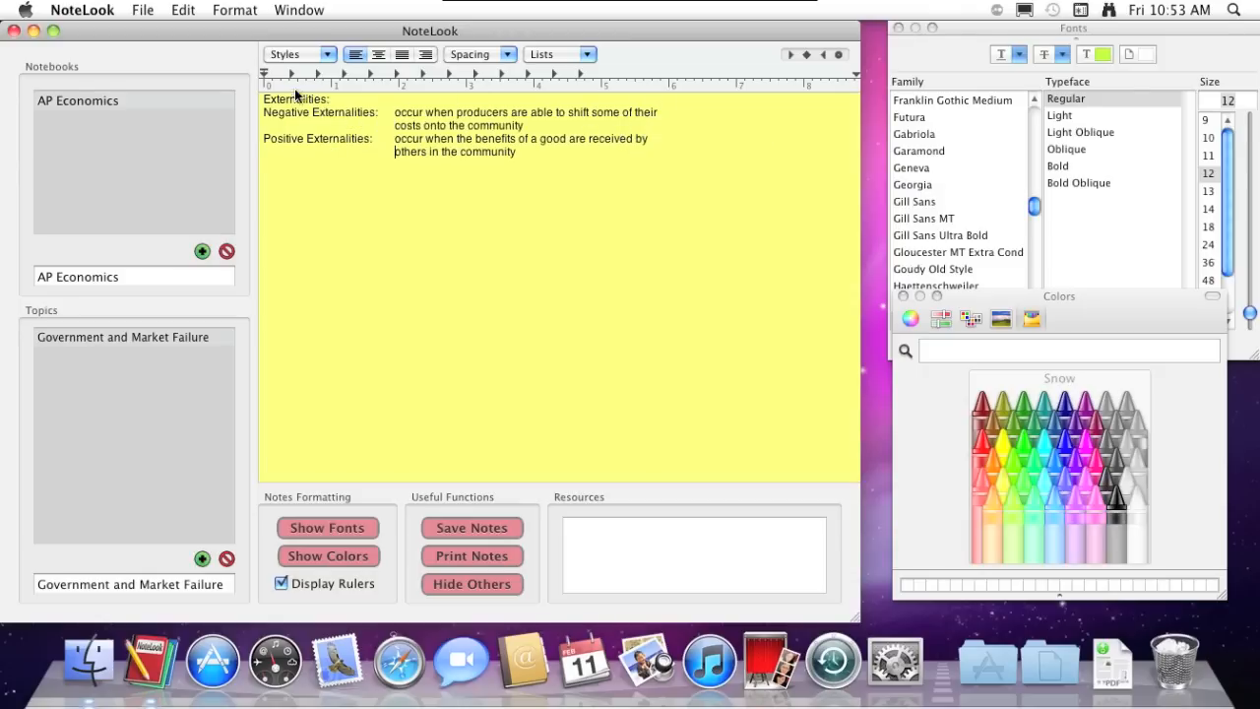
- Format the "Externalities:" heading as 18-point bold text in the Cayenne color
{"action": "left_click_drag", "start_coordinate": [341, 100], "coordinate": [258, 99]}
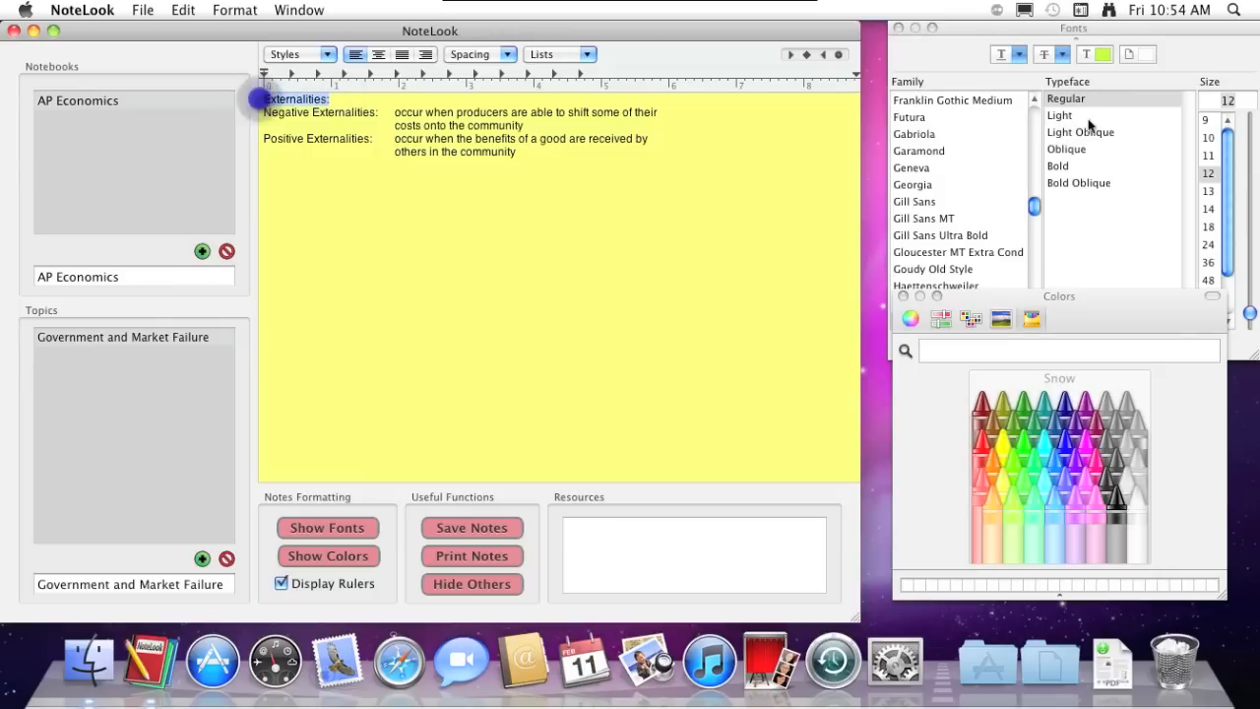
{"action": "left_click", "coordinate": [1209, 228]}
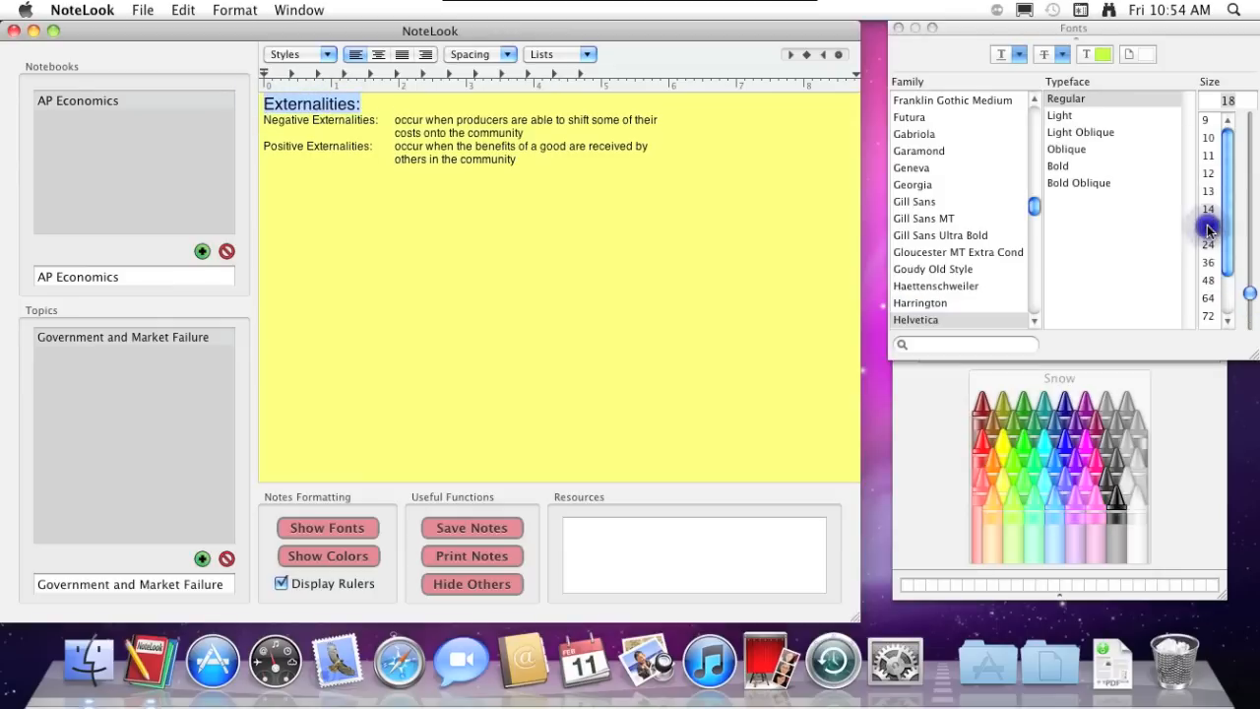
{"action": "left_click", "coordinate": [1073, 166]}
{"action": "left_click", "coordinate": [982, 406]}
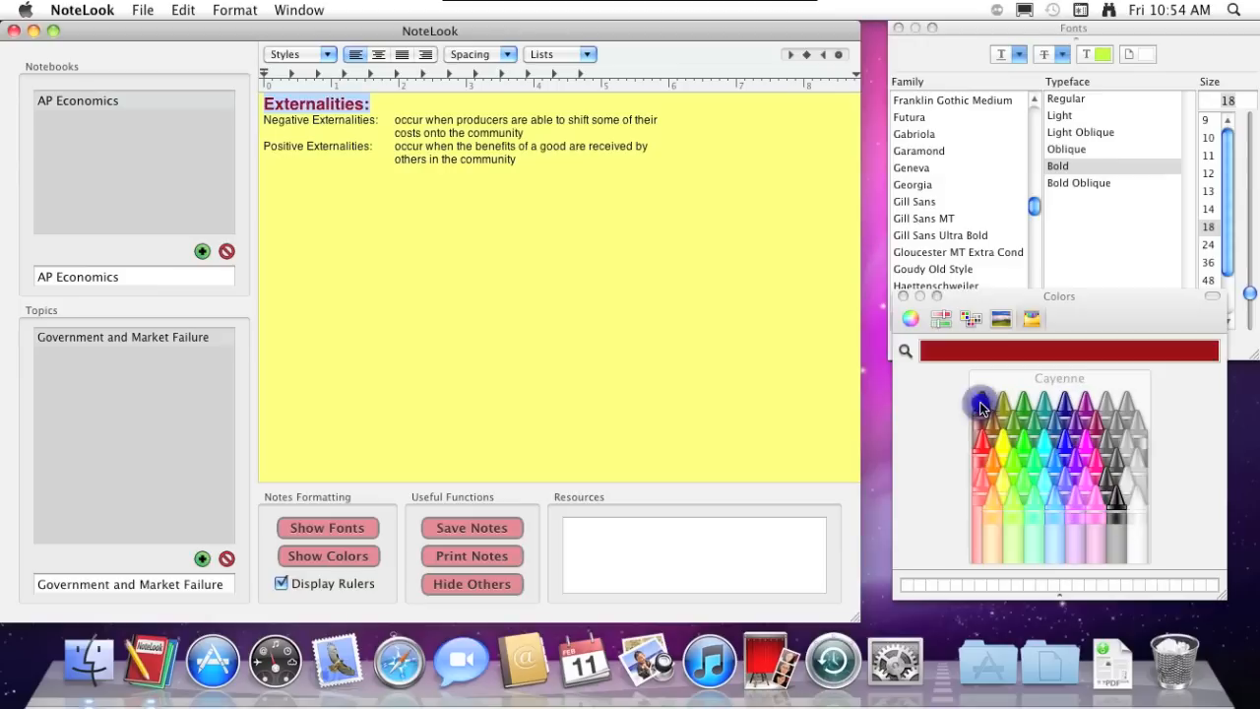
- Format the "Negative Externalities:" label as 14-point Oblique text in the Midnight color
{"action": "left_click", "coordinate": [380, 117]}
{"action": "left_click_drag", "start_coordinate": [355, 120], "coordinate": [264, 120]}
{"action": "left_click", "coordinate": [1208, 209]}
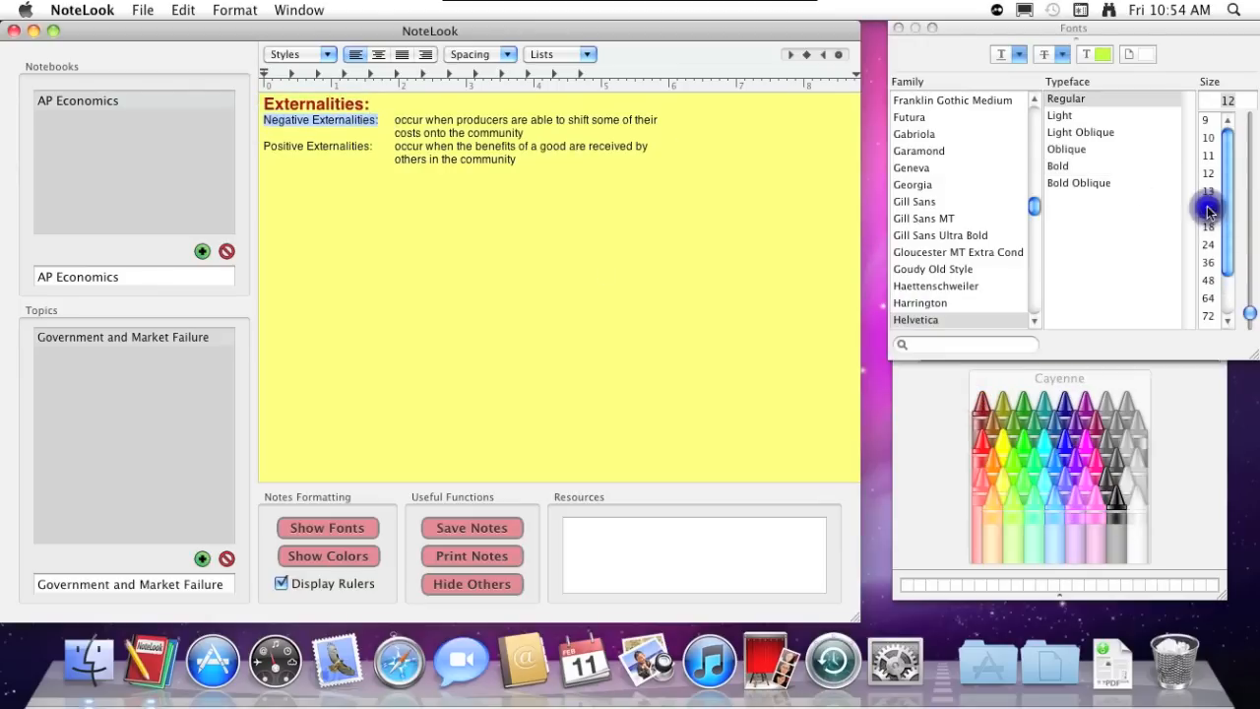
{"action": "left_click", "coordinate": [1092, 149]}
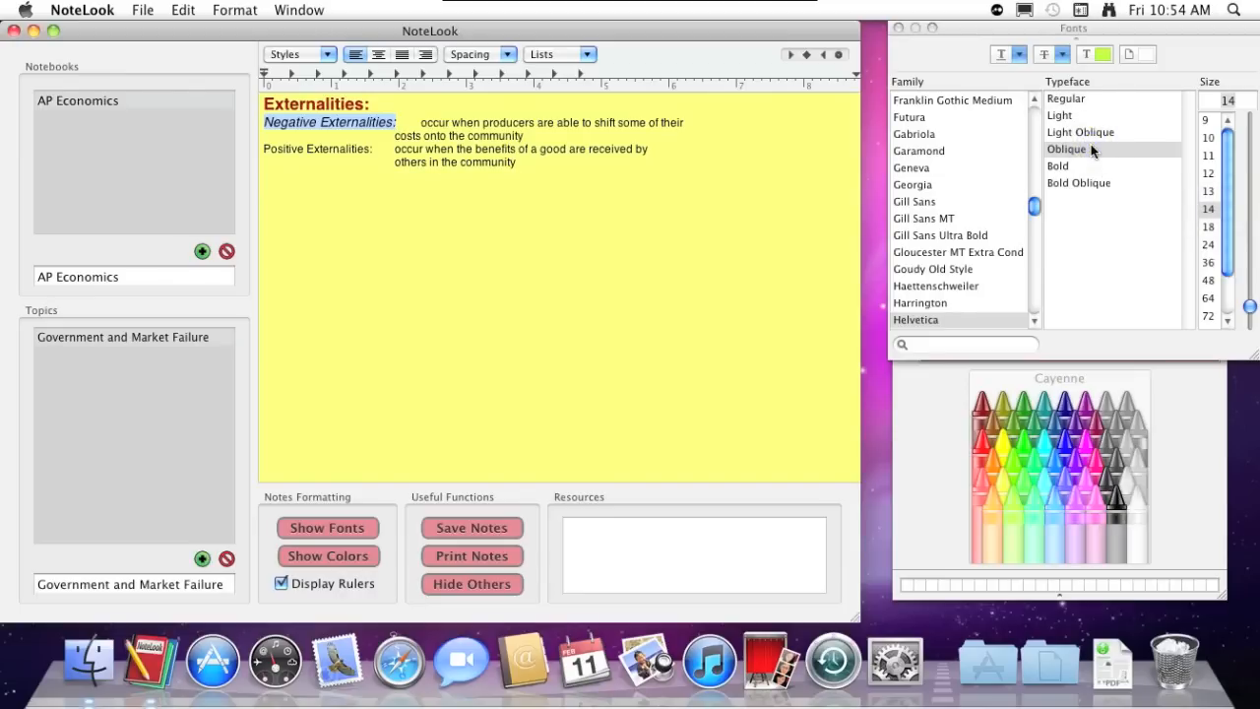
{"action": "left_click", "coordinate": [1067, 407]}
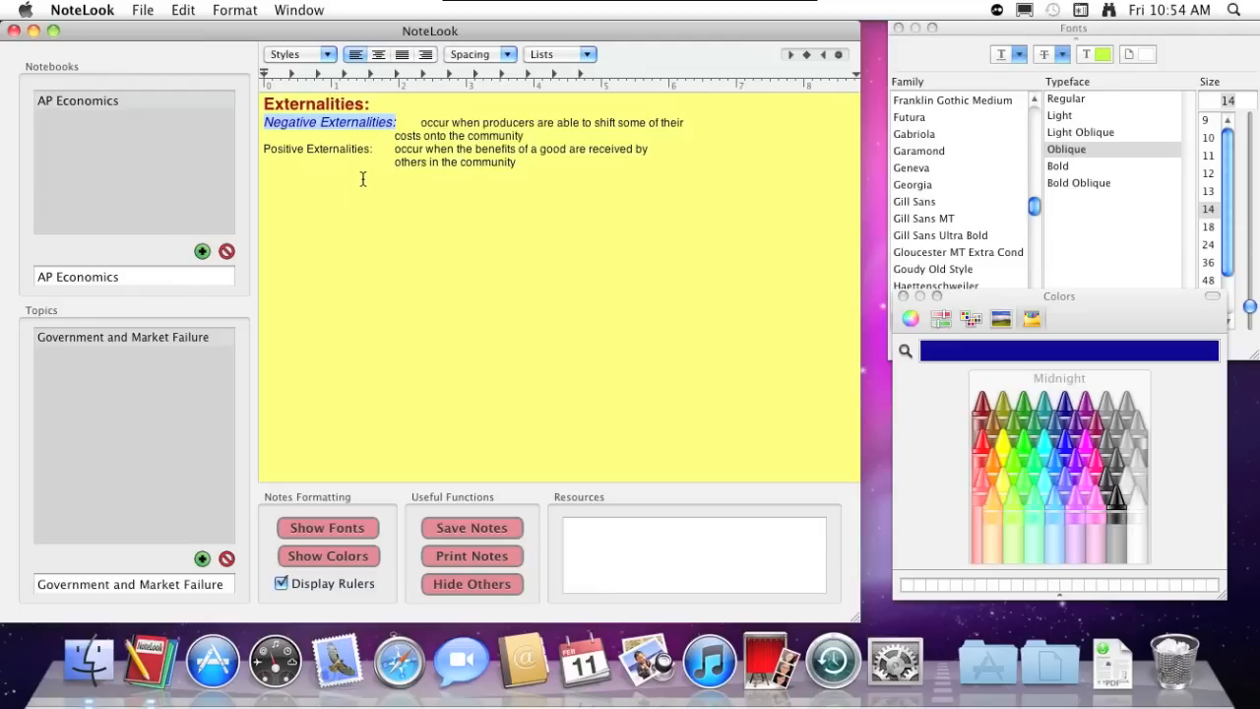
- Format the "Positive Externalities:" label in the Plum color with 14-point Oblique text
{"action": "left_click", "coordinate": [373, 150]}
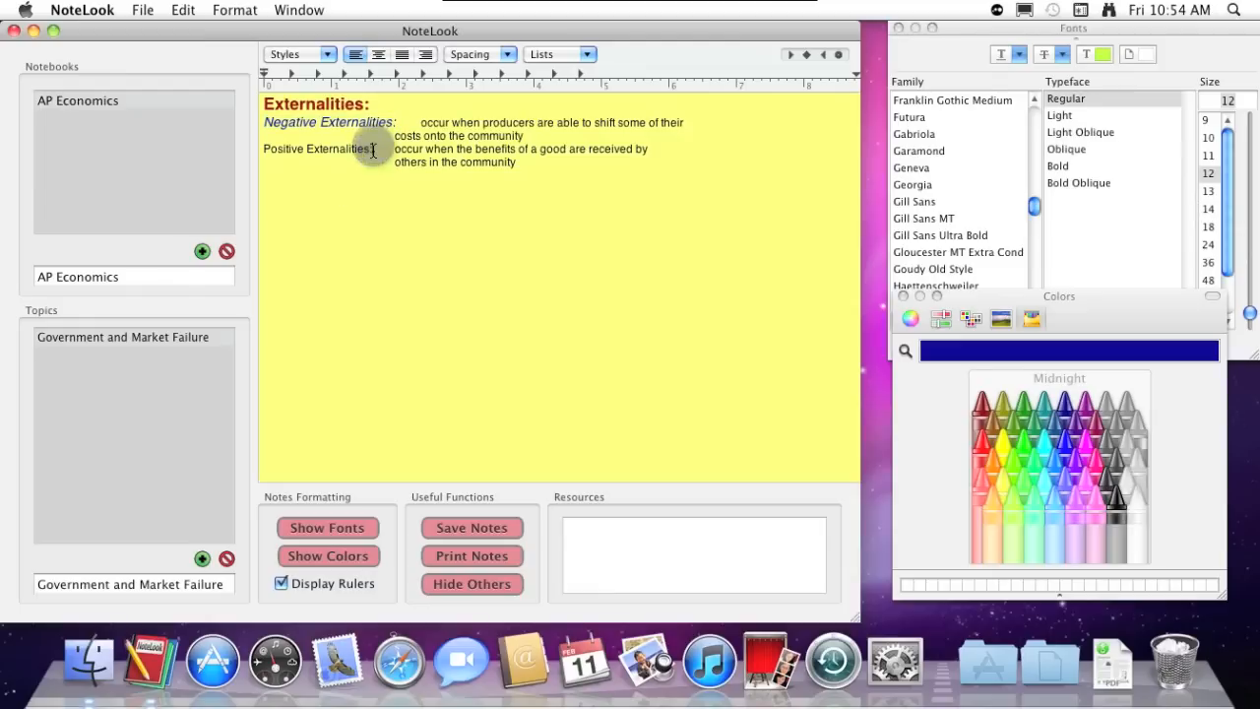
{"action": "left_click_drag", "start_coordinate": [373, 149], "coordinate": [264, 153]}
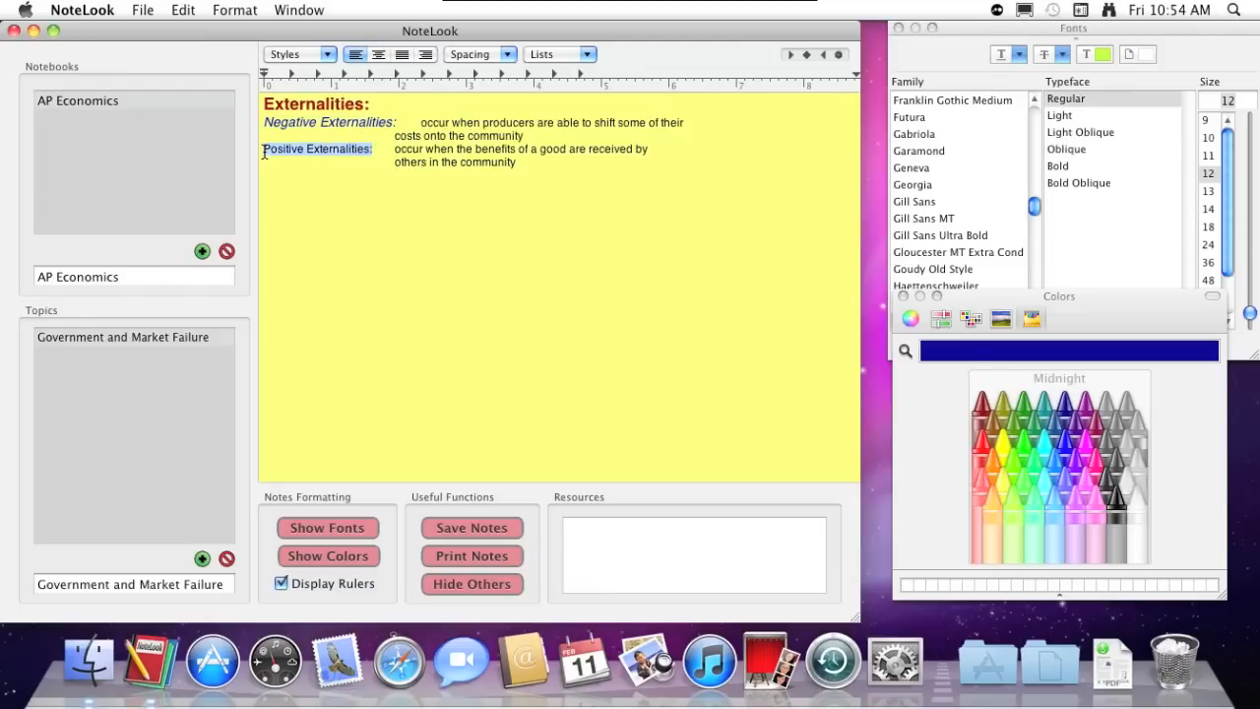
{"action": "left_click", "coordinate": [1089, 408]}
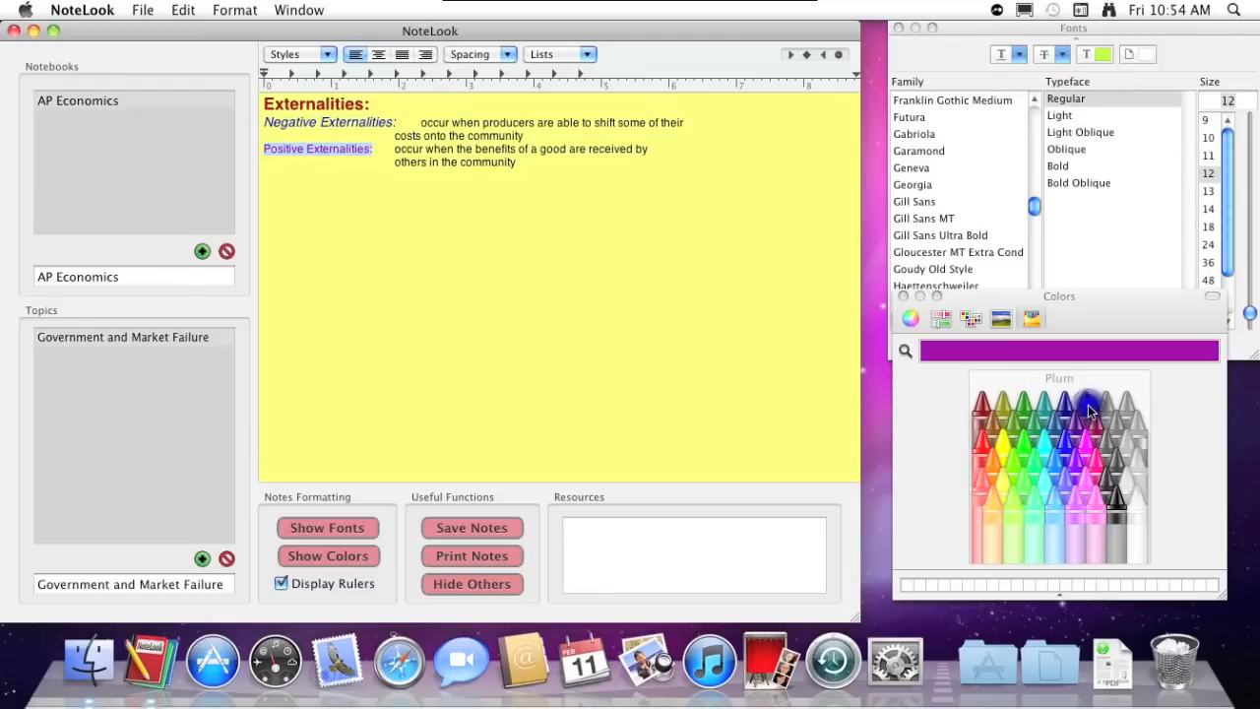
{"action": "left_click", "coordinate": [1208, 208]}
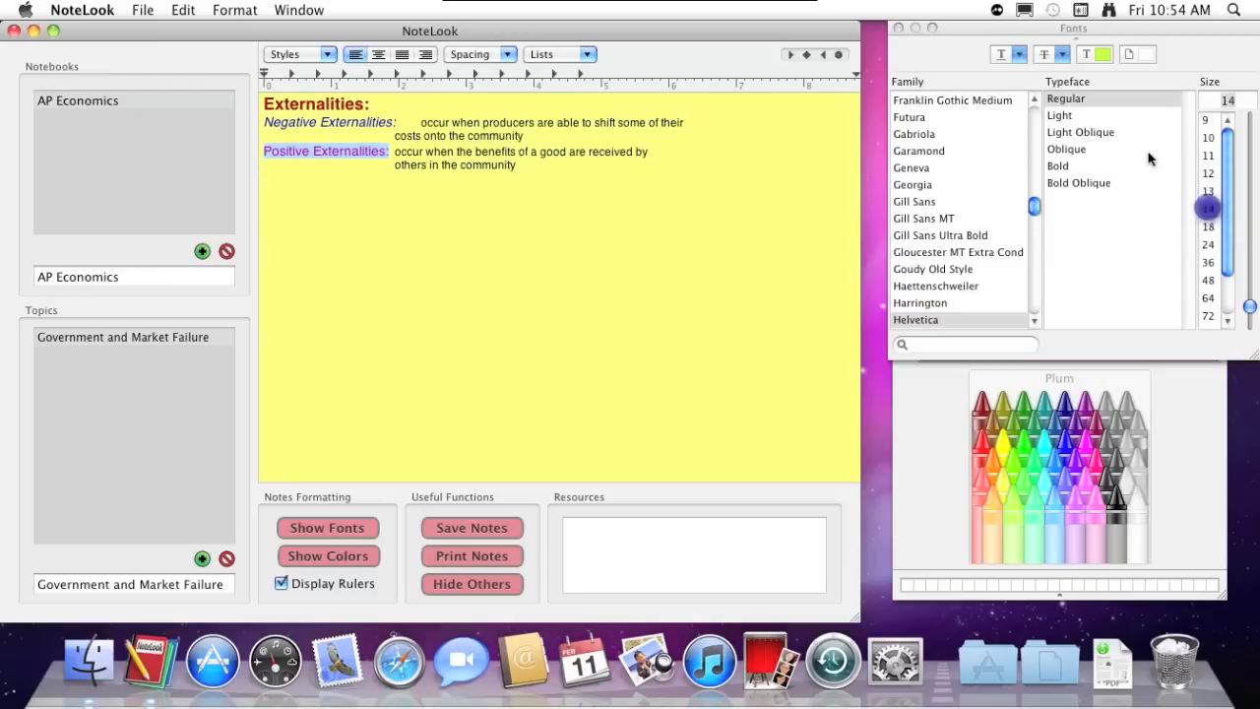
{"action": "left_click", "coordinate": [1132, 149]}
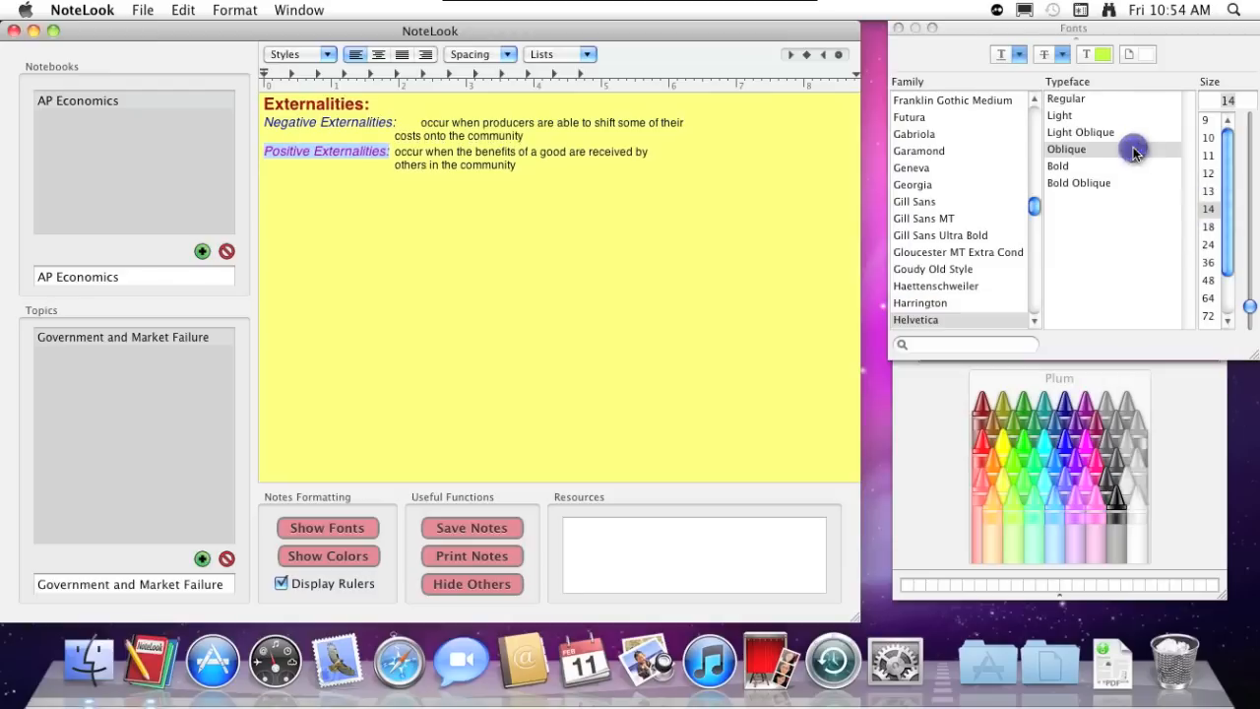
{"action": "left_click", "coordinate": [520, 167]}
- Remove the extra indent before the negative externalities definition so that its two lines align
{"action": "left_click", "coordinate": [418, 119]}
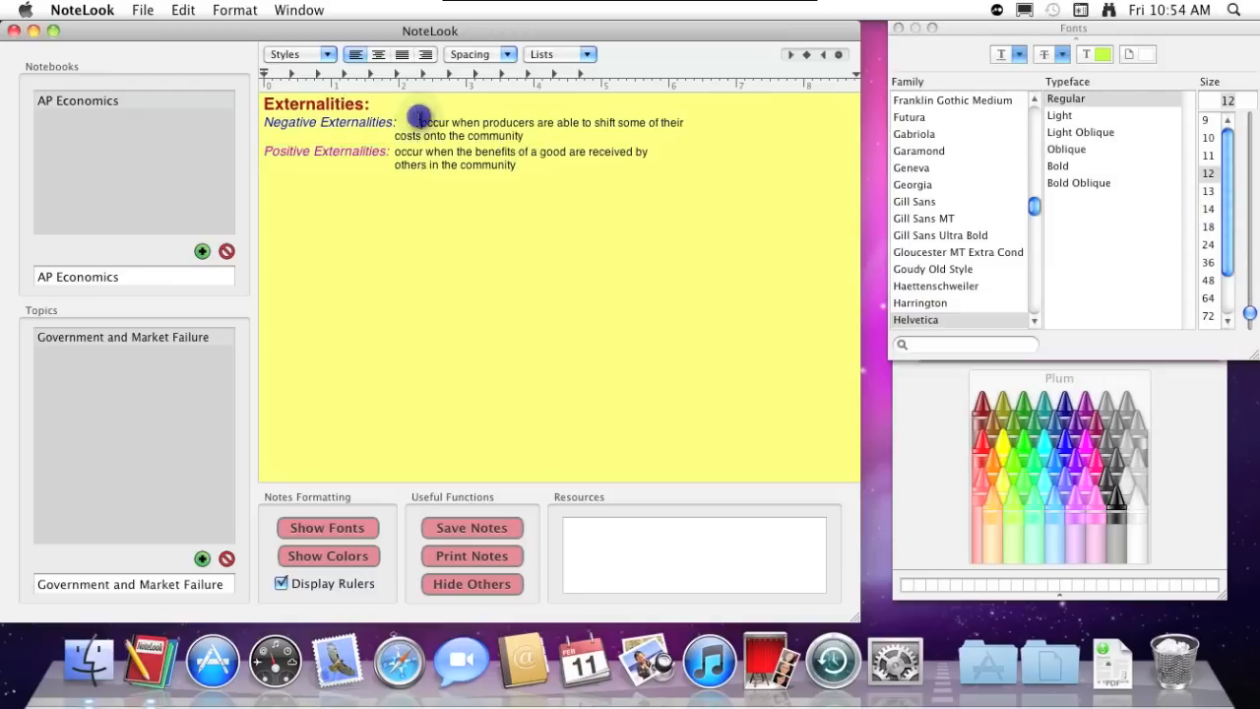
{"action": "key", "text": "BackSpace"}
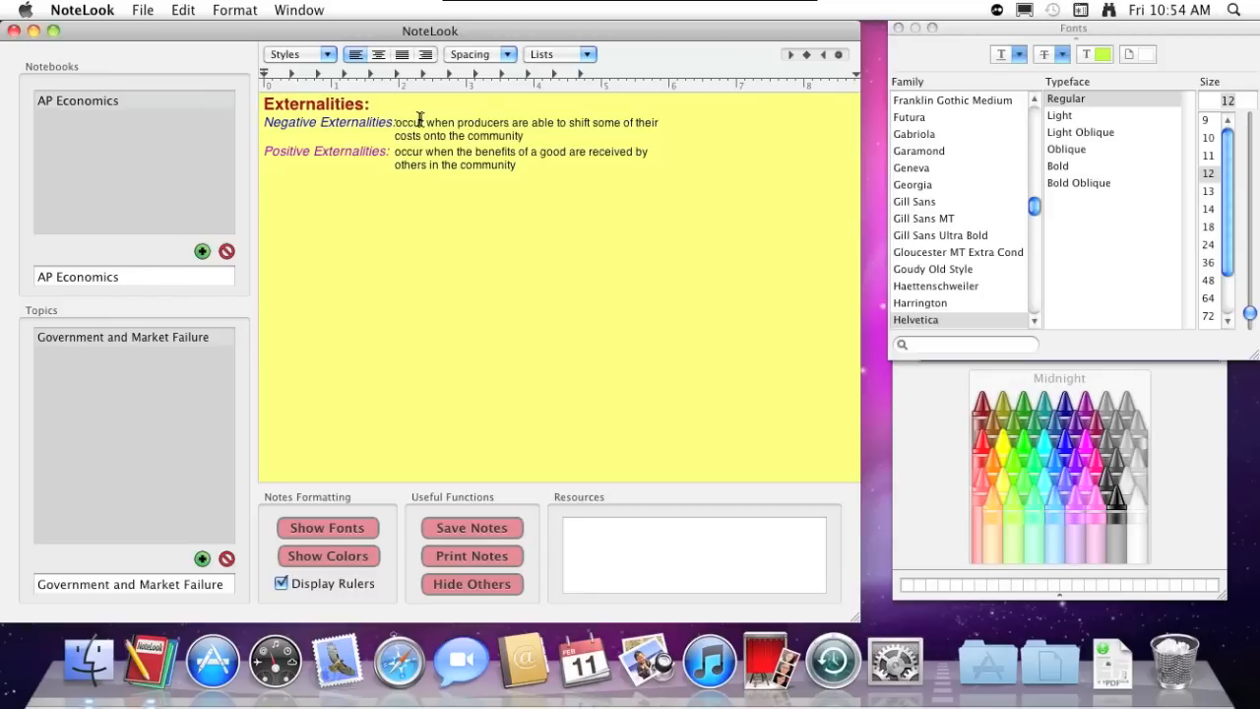
{"action": "left_click", "coordinate": [529, 164]}
{"action": "left_click", "coordinate": [144, 11]}
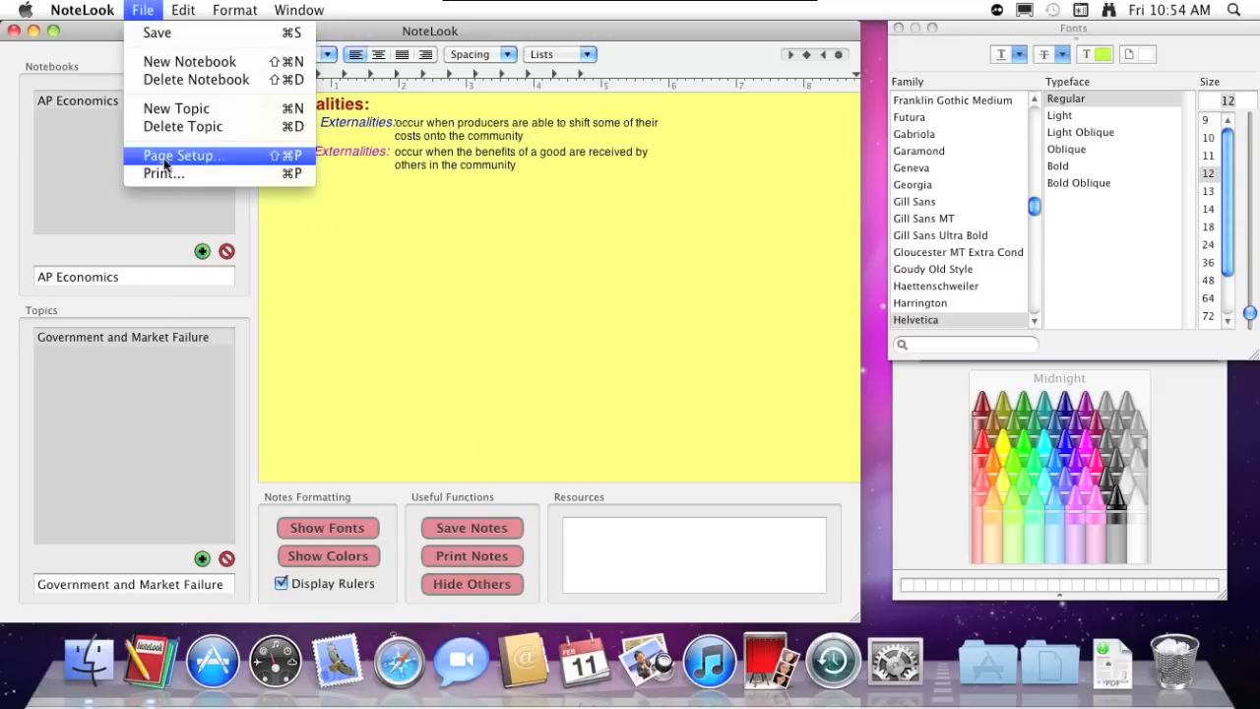
{"action": "mouse_move", "coordinate": [179, 14]}
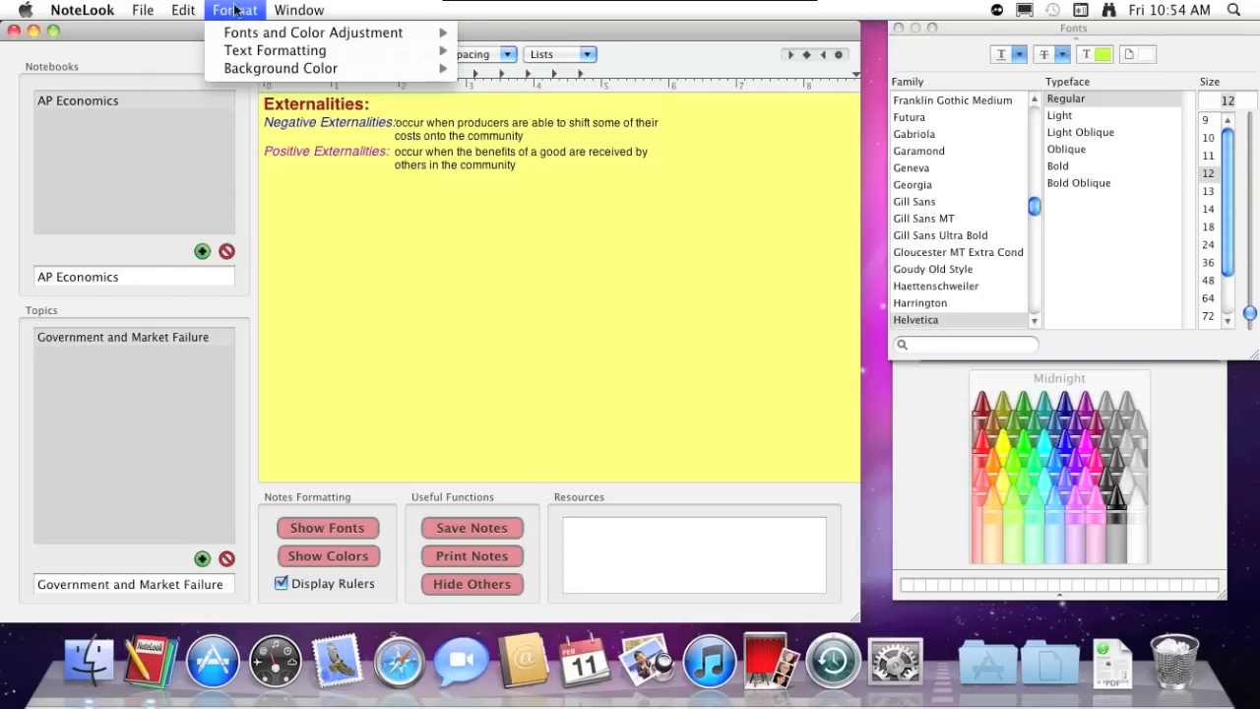
{"action": "mouse_move", "coordinate": [272, 16]}
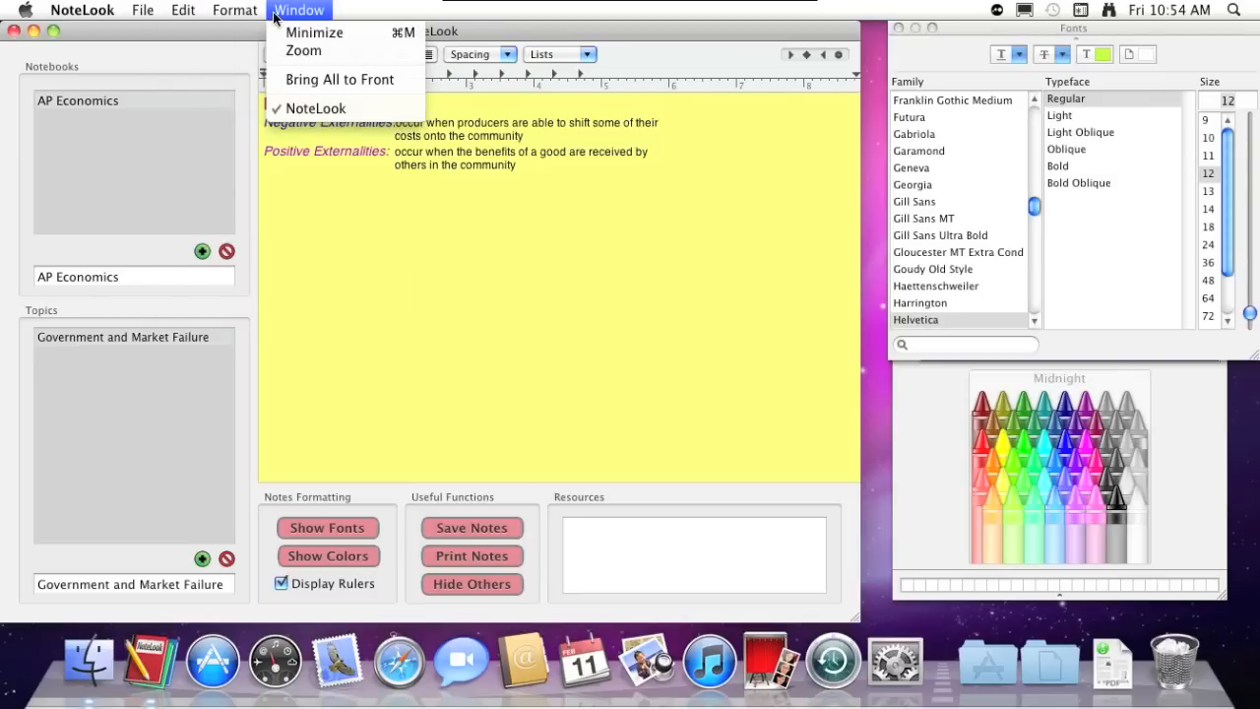
{"action": "mouse_move", "coordinate": [261, 67]}
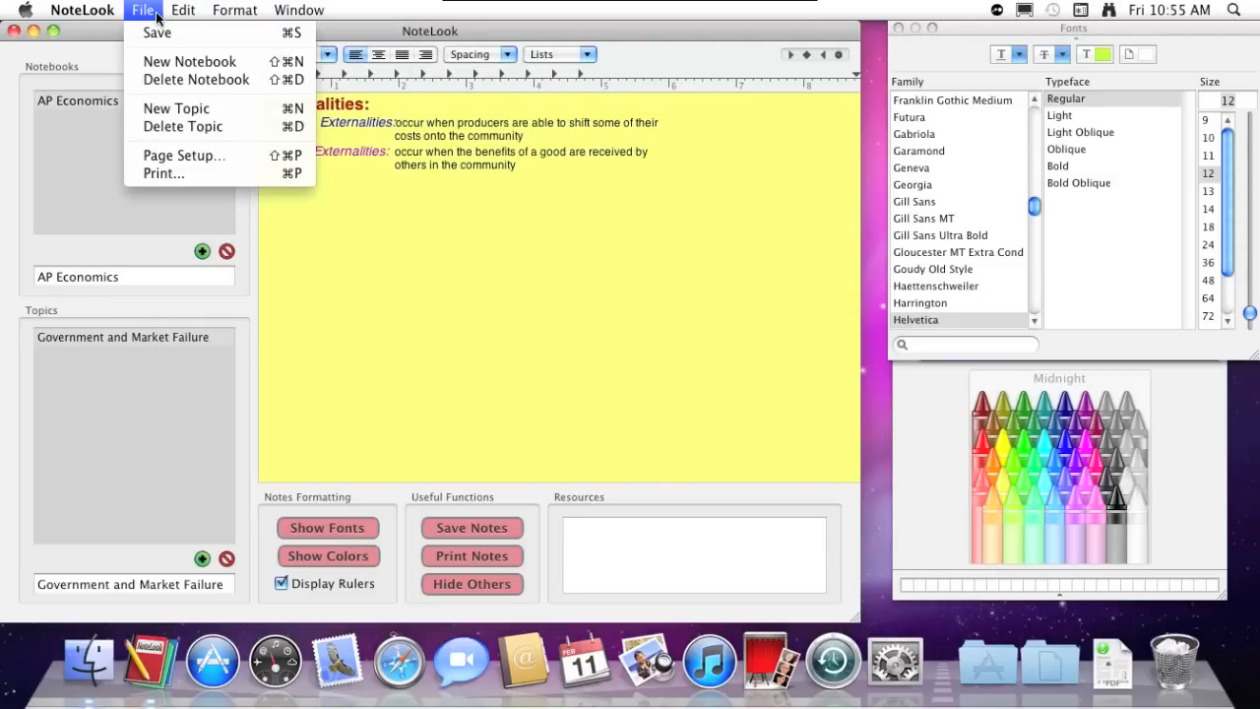
{"action": "left_click", "coordinate": [156, 16]}
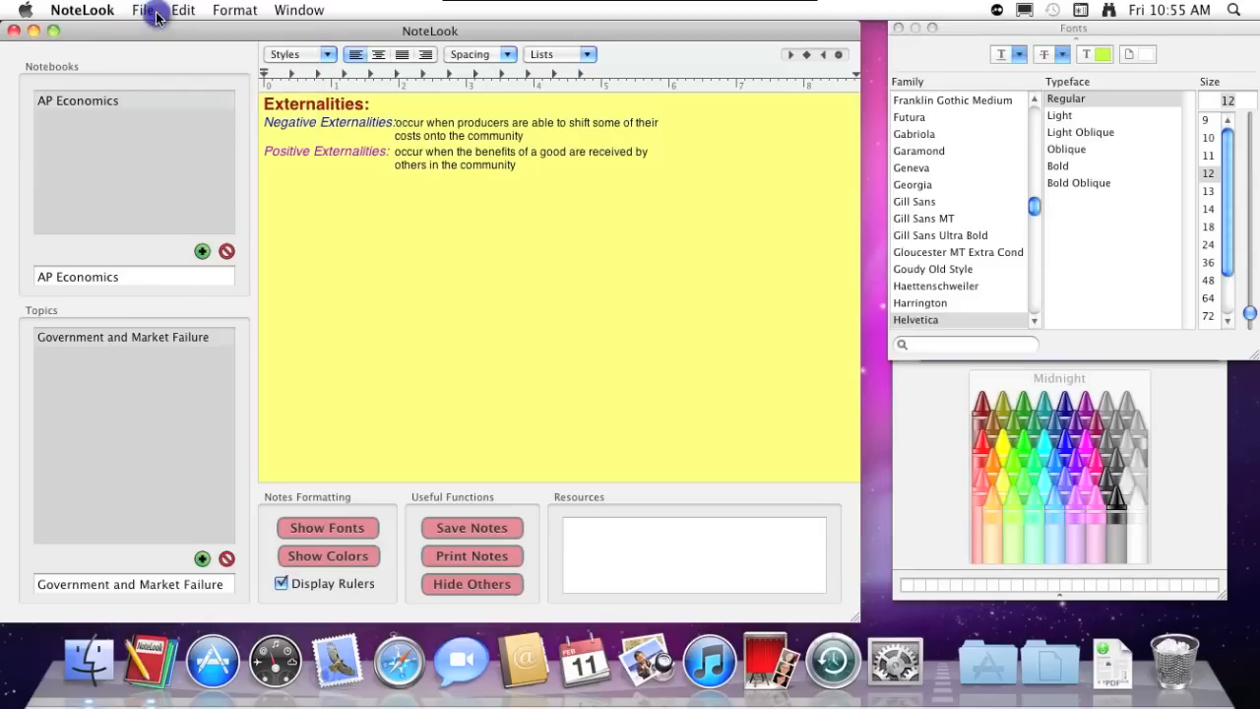
- Save the notes and quit NoteLook
{"action": "left_click", "coordinate": [494, 532]}
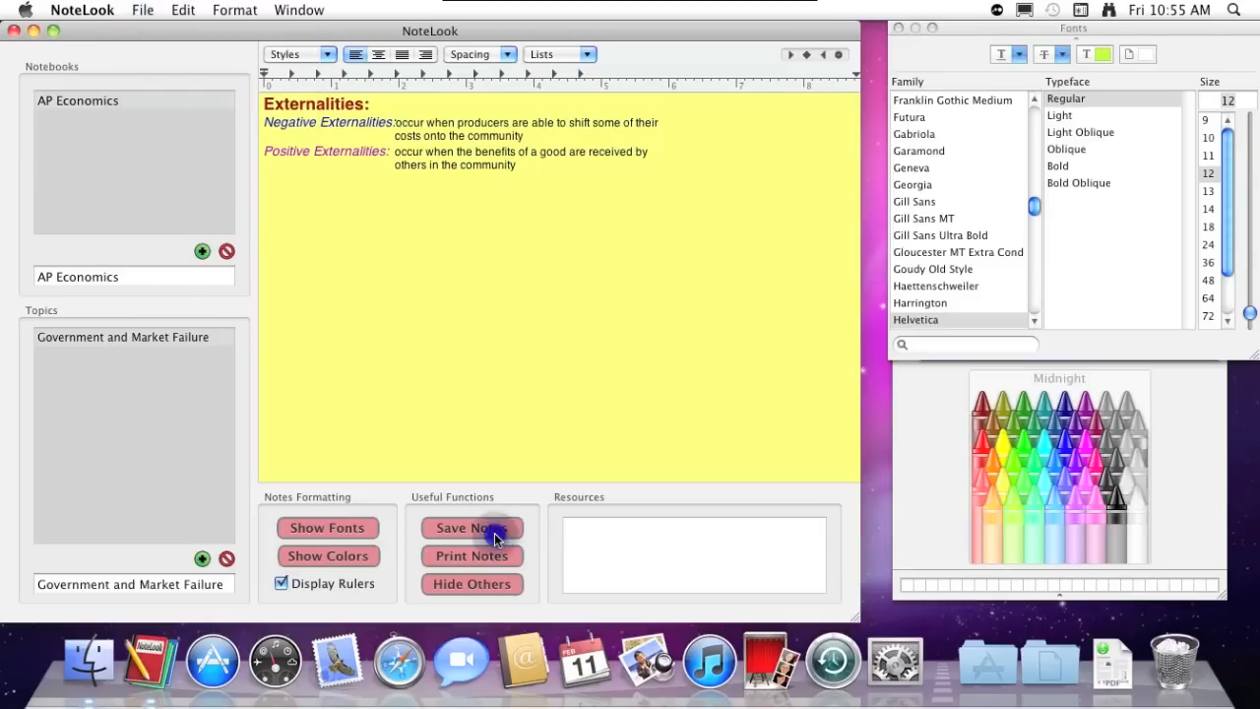
{"action": "left_click", "coordinate": [112, 11]}
{"action": "left_click", "coordinate": [113, 133]}
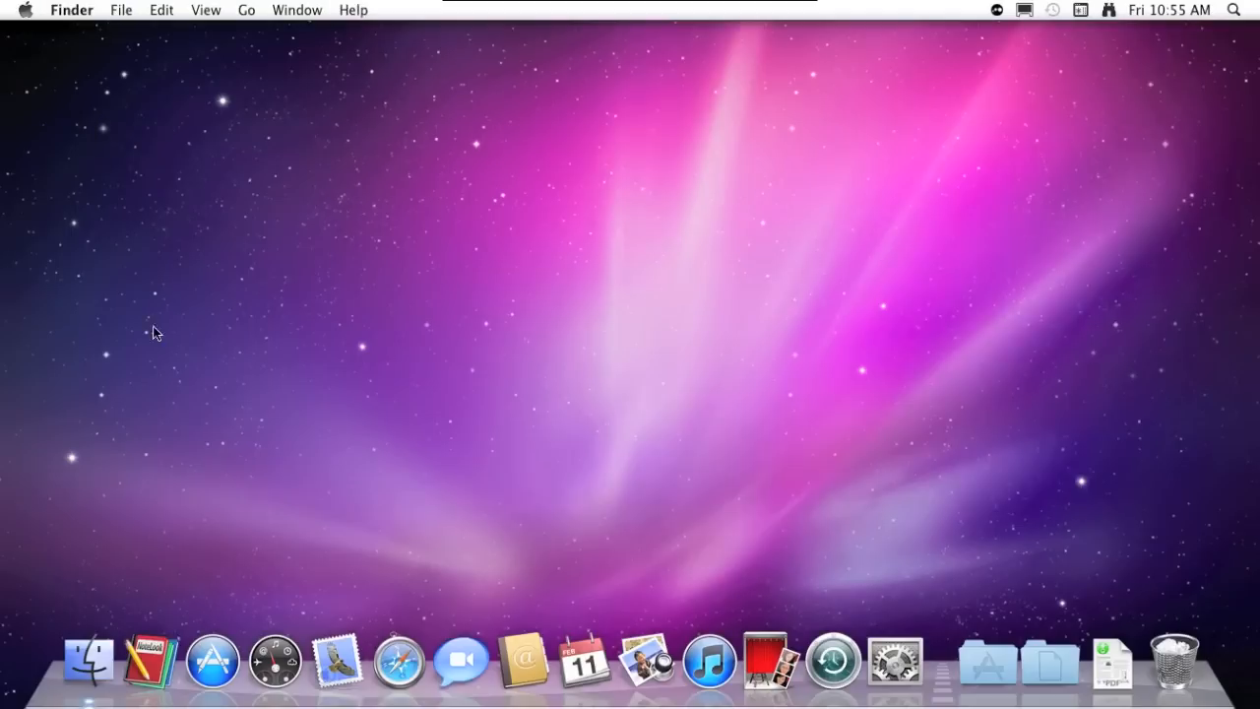
- Relaunch NoteLook, enlarge its window slightly, and return to the notes of the Government and Market Failure topic
{"action": "left_click", "coordinate": [150, 659]}
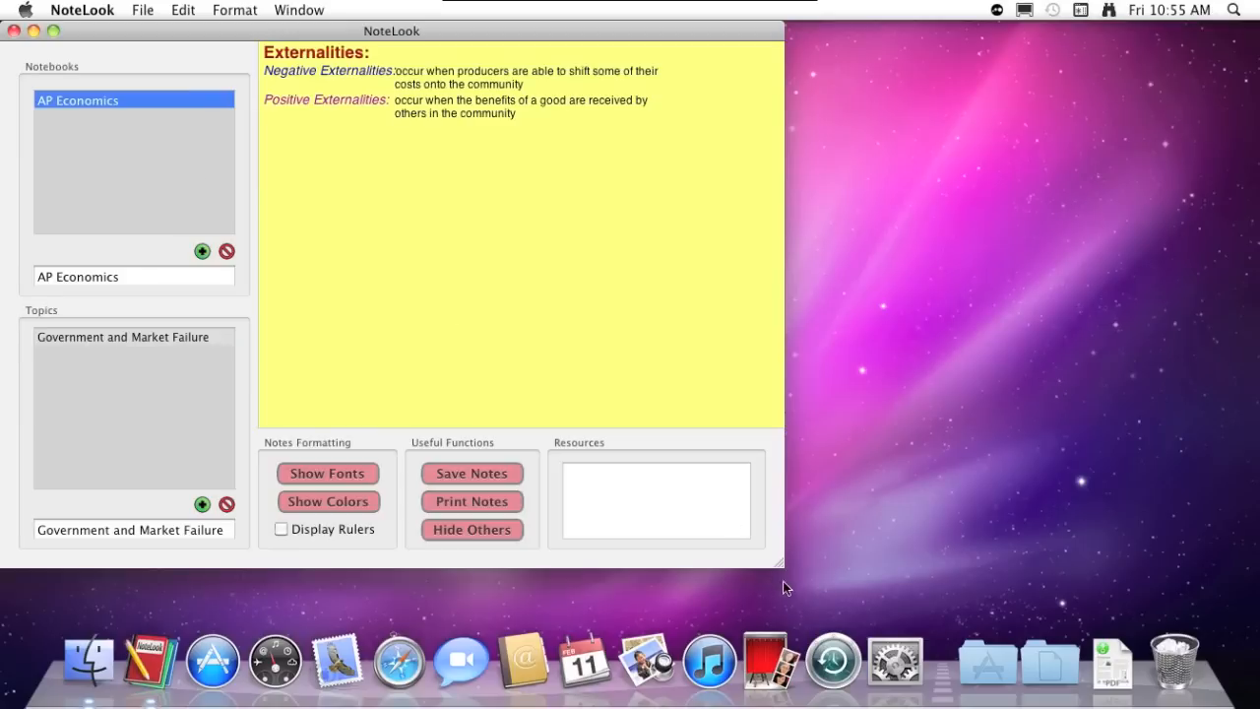
{"action": "left_click_drag", "start_coordinate": [782, 563], "coordinate": [816, 596]}
{"action": "left_click", "coordinate": [132, 332]}
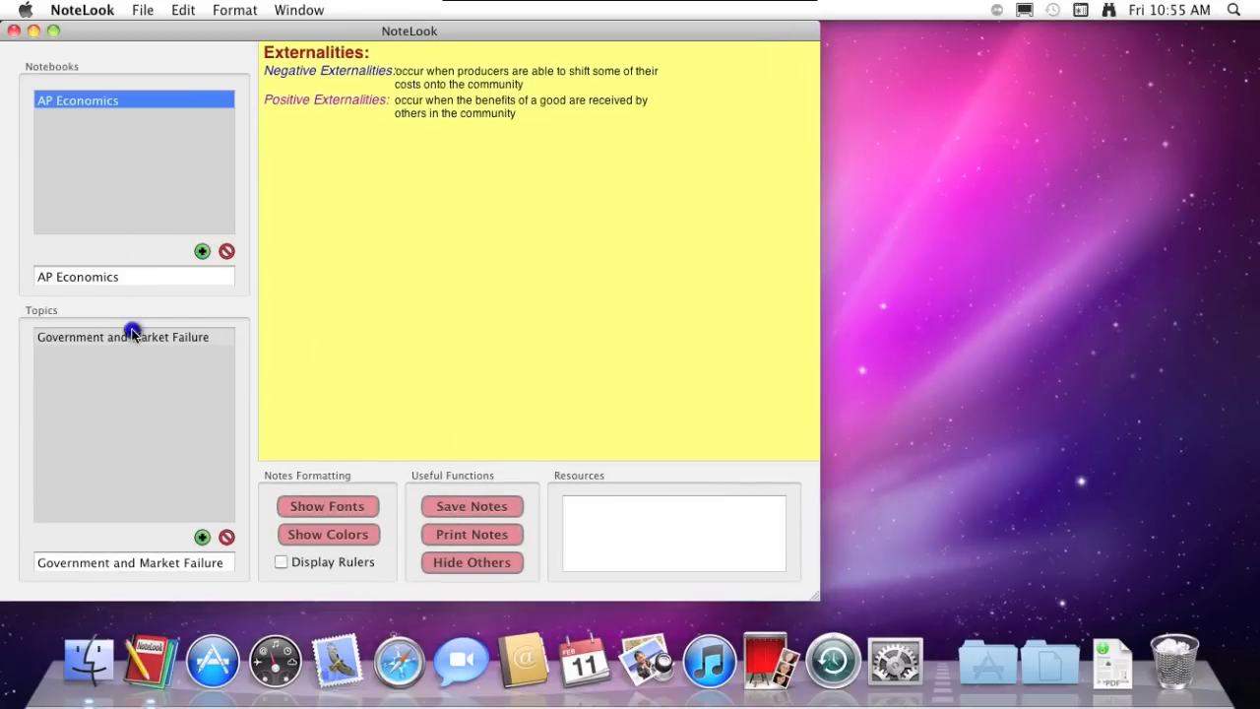
{"action": "left_click", "coordinate": [551, 116]}
- List the teacher's white chapter 28 packet and "Chapter 28 in Economics textbook" as dashed resource entries, and save the notes
{"action": "left_click", "coordinate": [652, 511]}
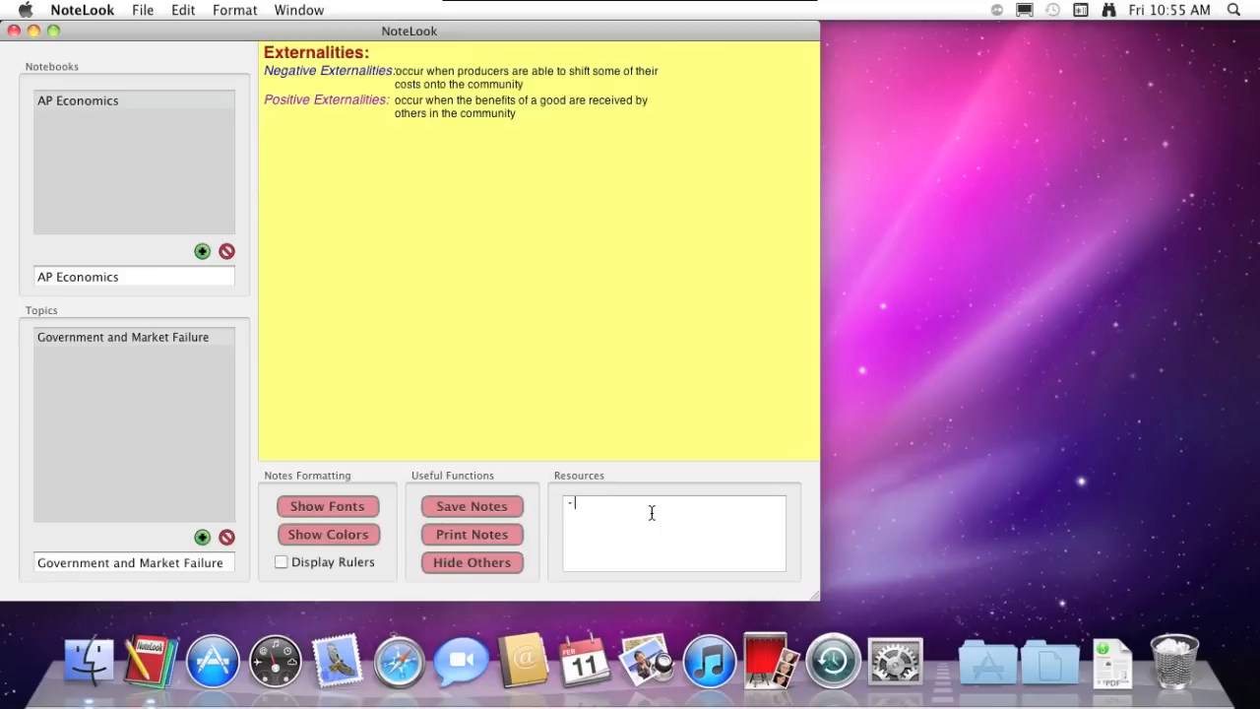
{"action": "type", "text": "white"}
{"action": "type", "text": " chat"}
{"action": "type", "text": "ter 28 packet"}
{"action": "type", "text": " from Mr"}
{"action": "type", "text": ". Gump"}
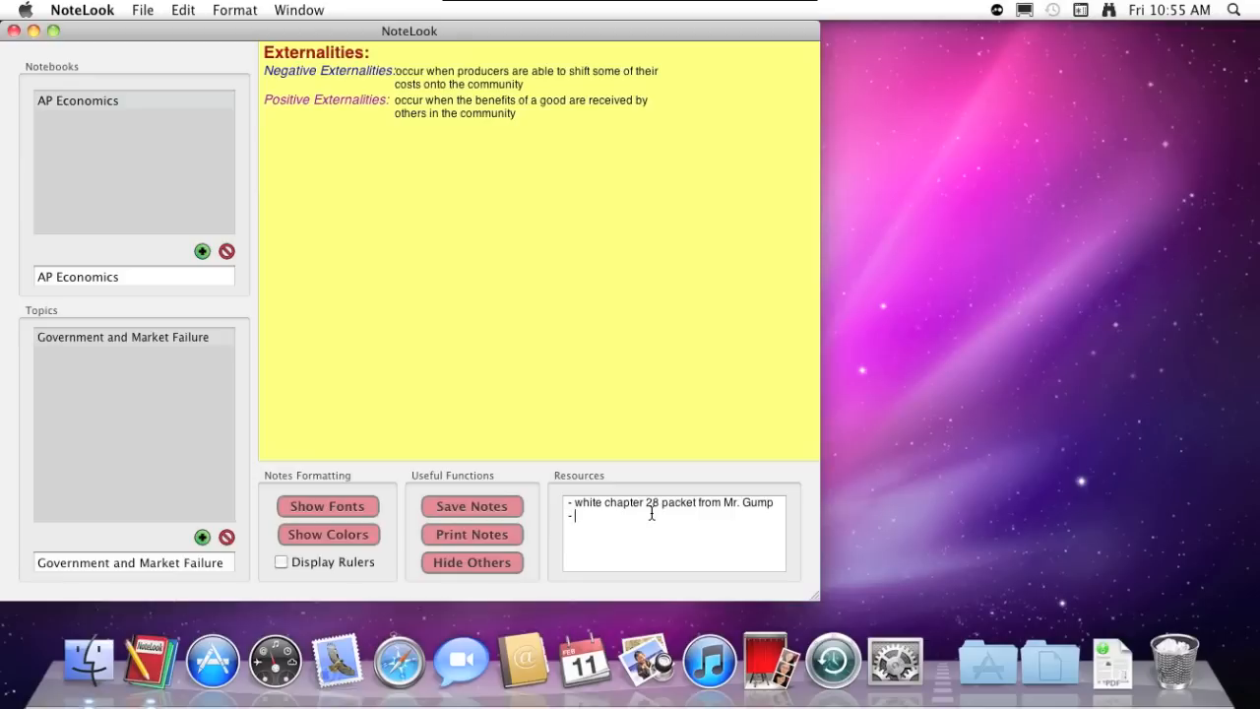
{"action": "type", "text": "Chapter 28 in bconomics textbook"}
{"action": "left_click", "coordinate": [458, 507]}
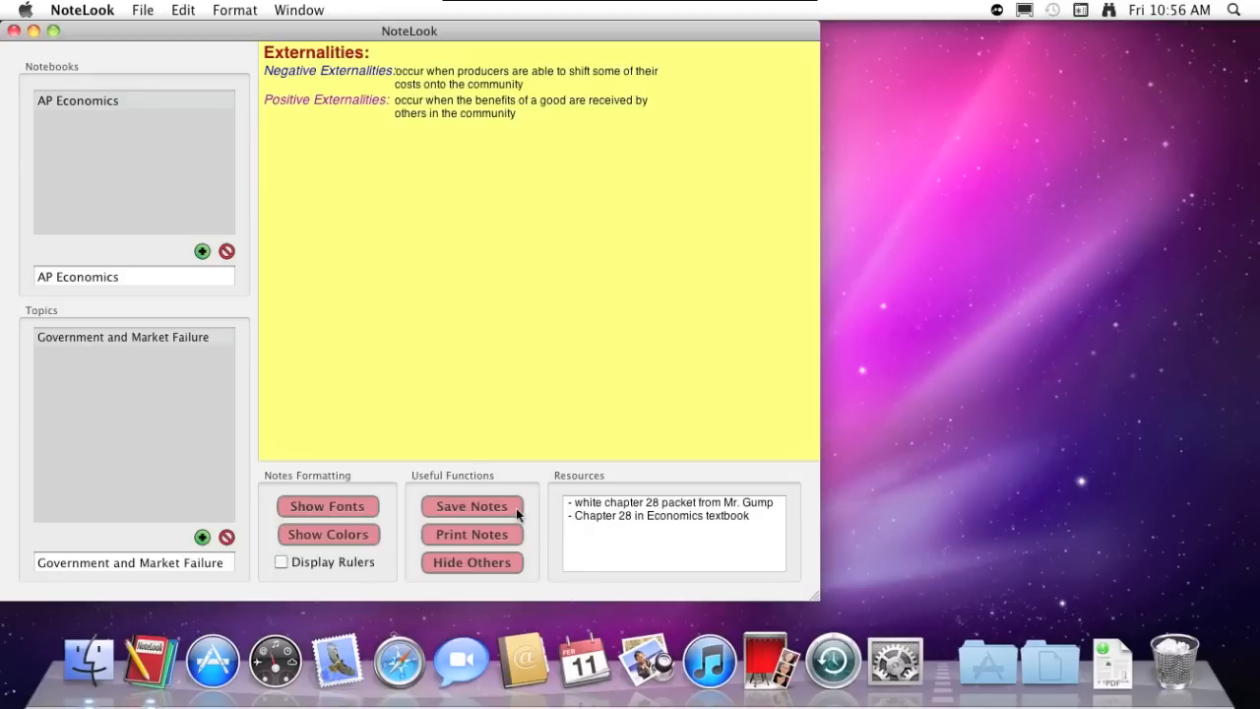
- Set the background color of the notes to White
{"action": "left_click", "coordinate": [144, 10]}
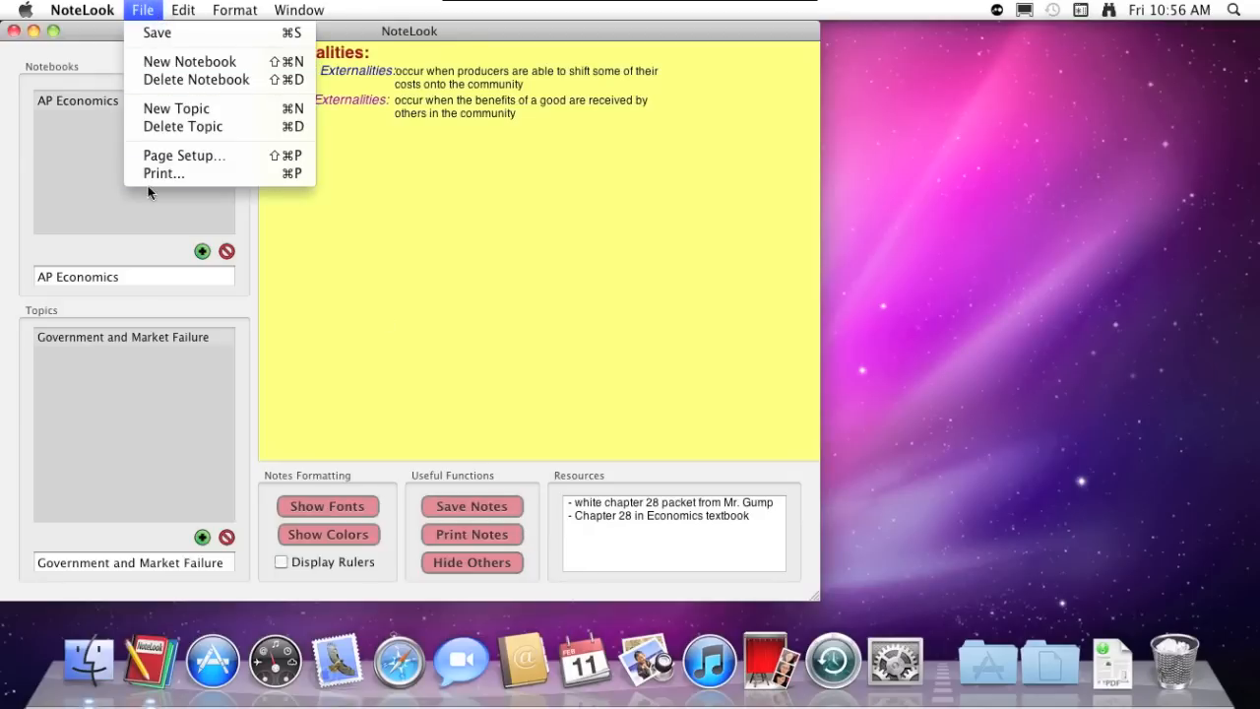
{"action": "left_click", "coordinate": [234, 10]}
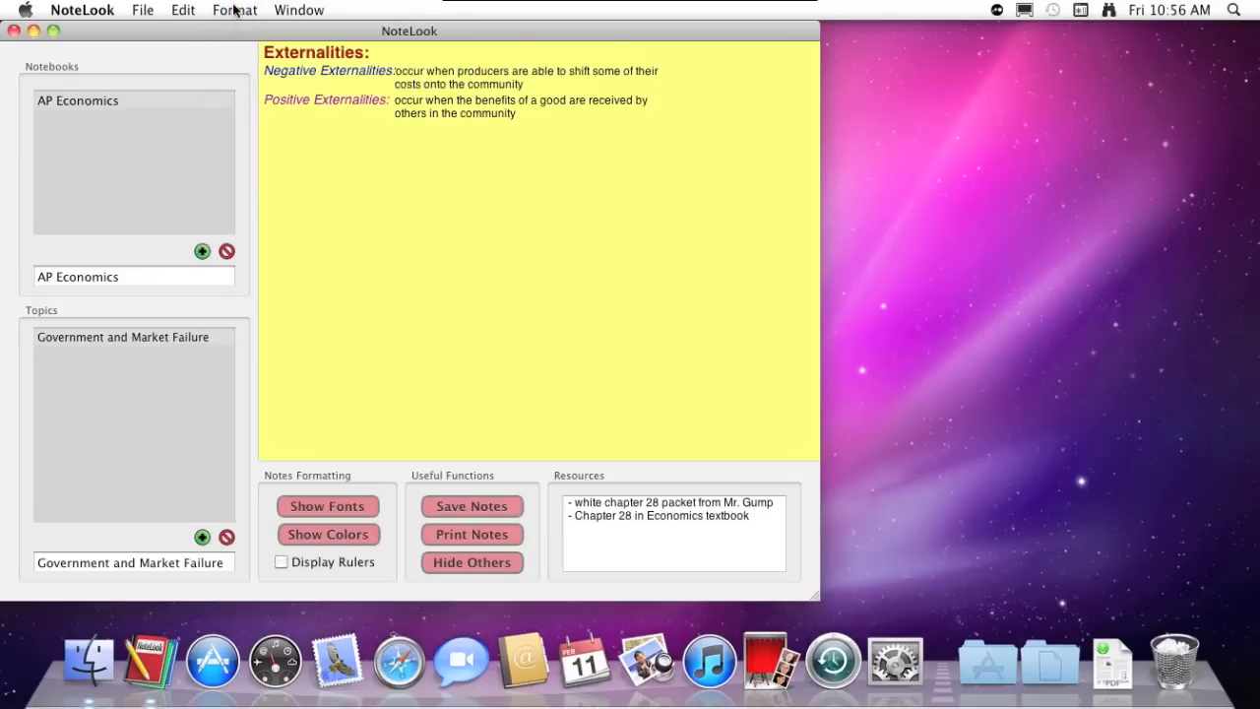
{"action": "left_click", "coordinate": [234, 10]}
{"action": "mouse_move", "coordinate": [394, 69]}
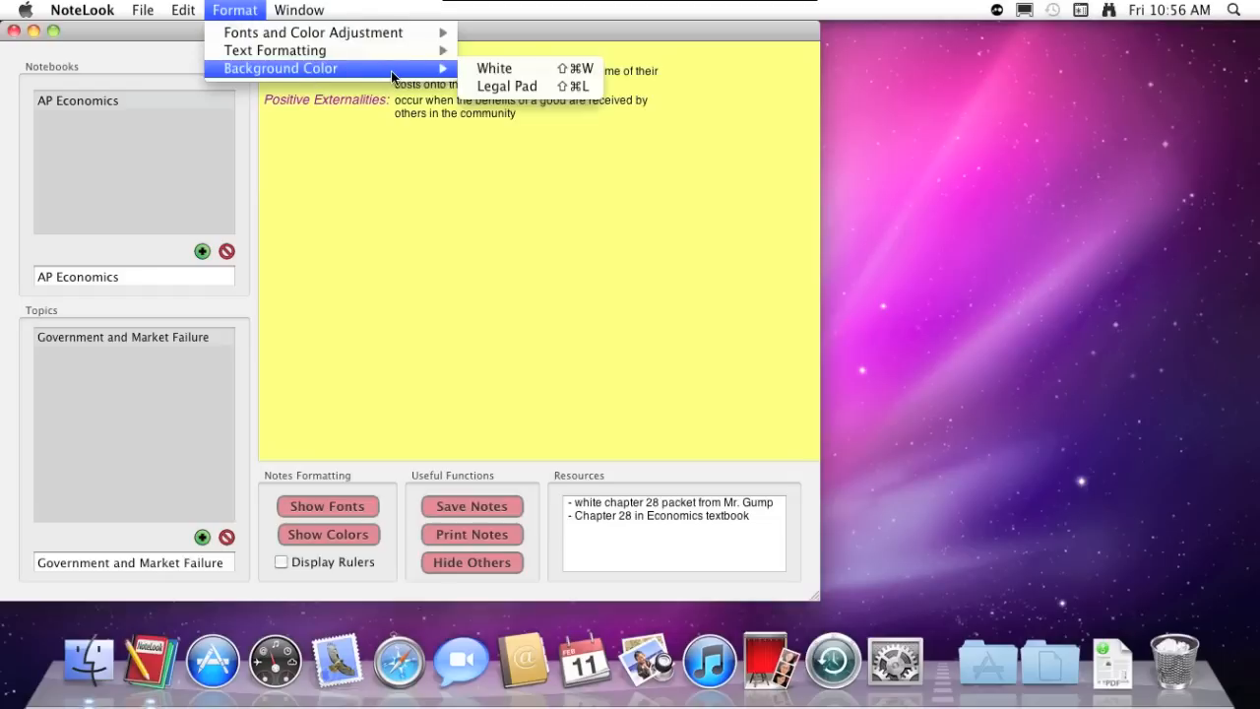
{"action": "left_click", "coordinate": [547, 76]}
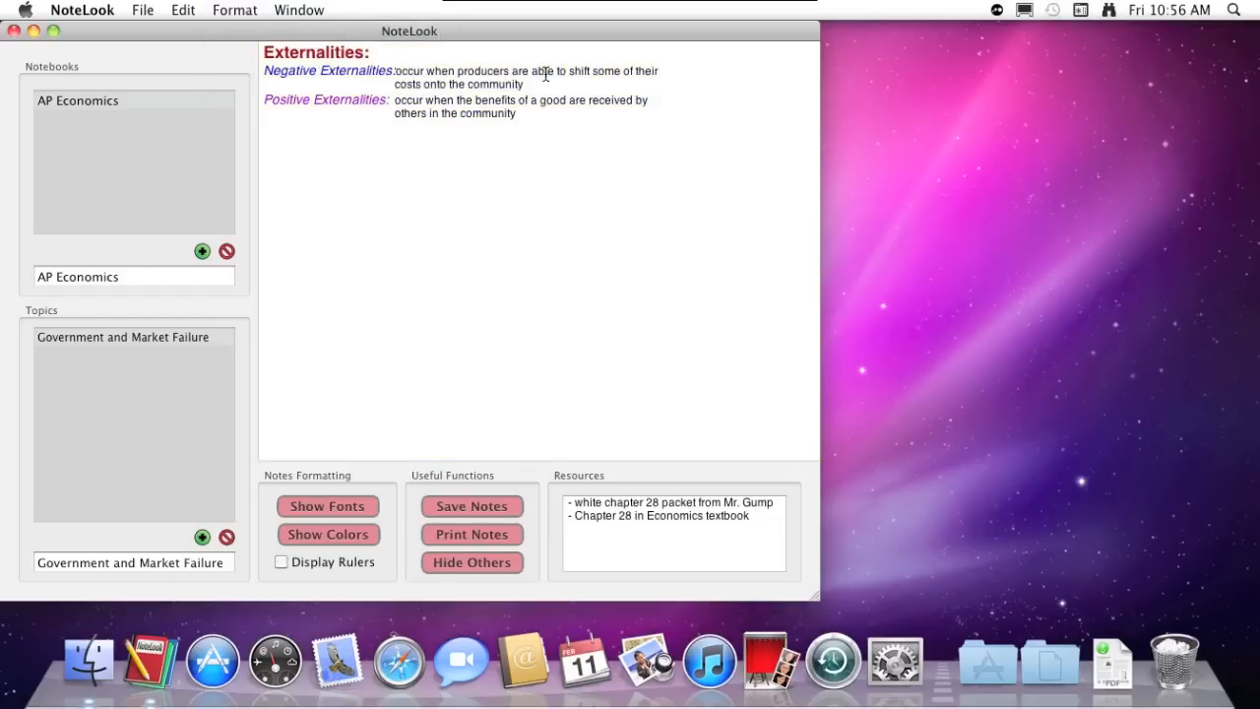
- Preview the printed page of the externalities notes, and close the preview
{"action": "left_click", "coordinate": [471, 537]}
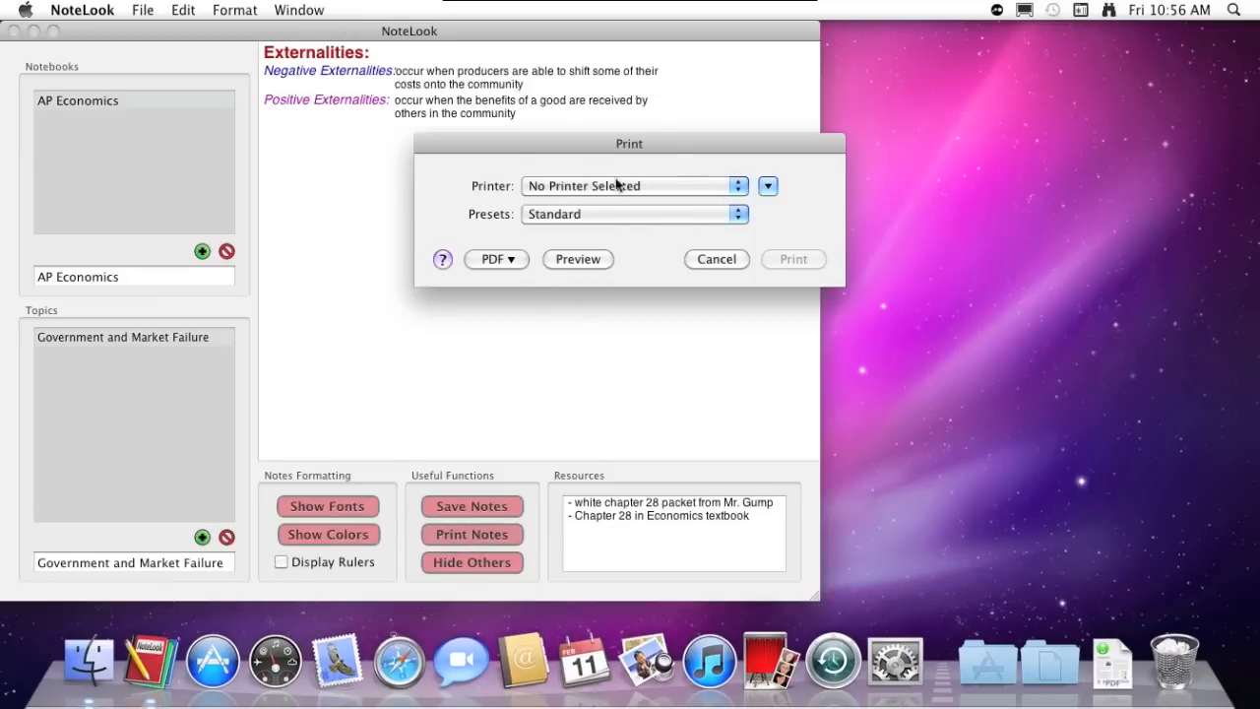
{"action": "left_click", "coordinate": [578, 259]}
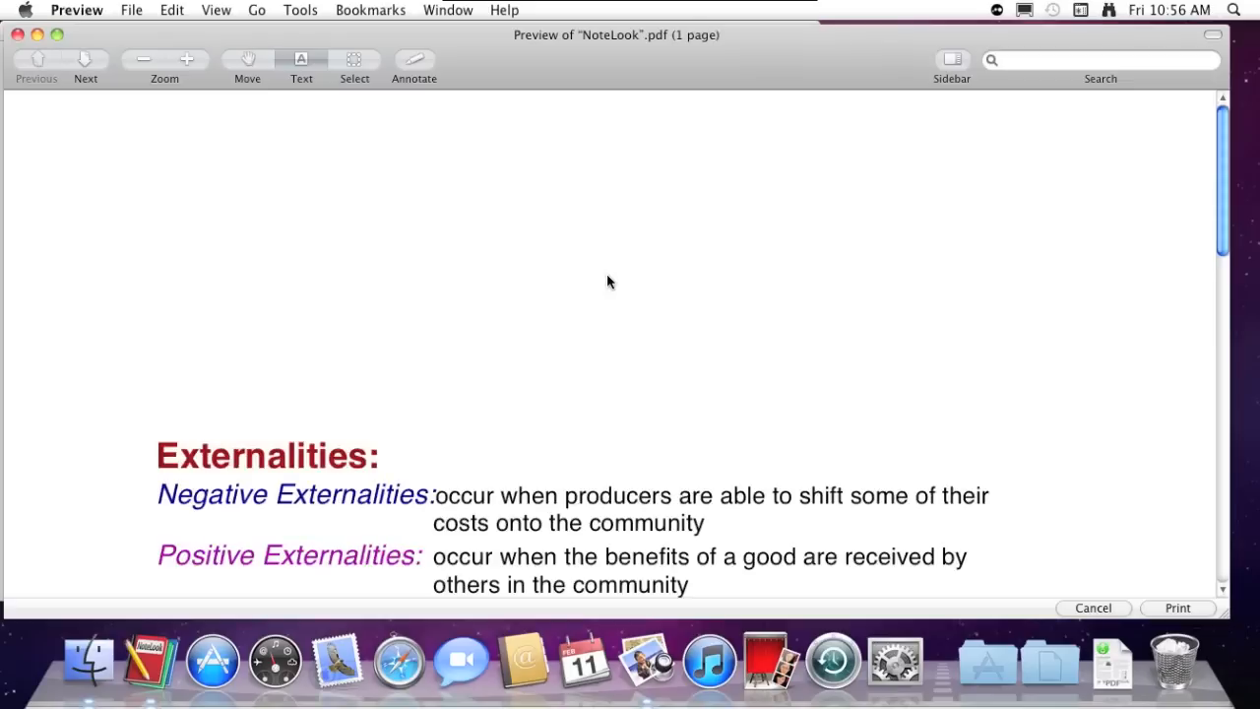
{"action": "scroll", "coordinate": [607, 283], "scroll_direction": "down", "scroll_amount": 5}
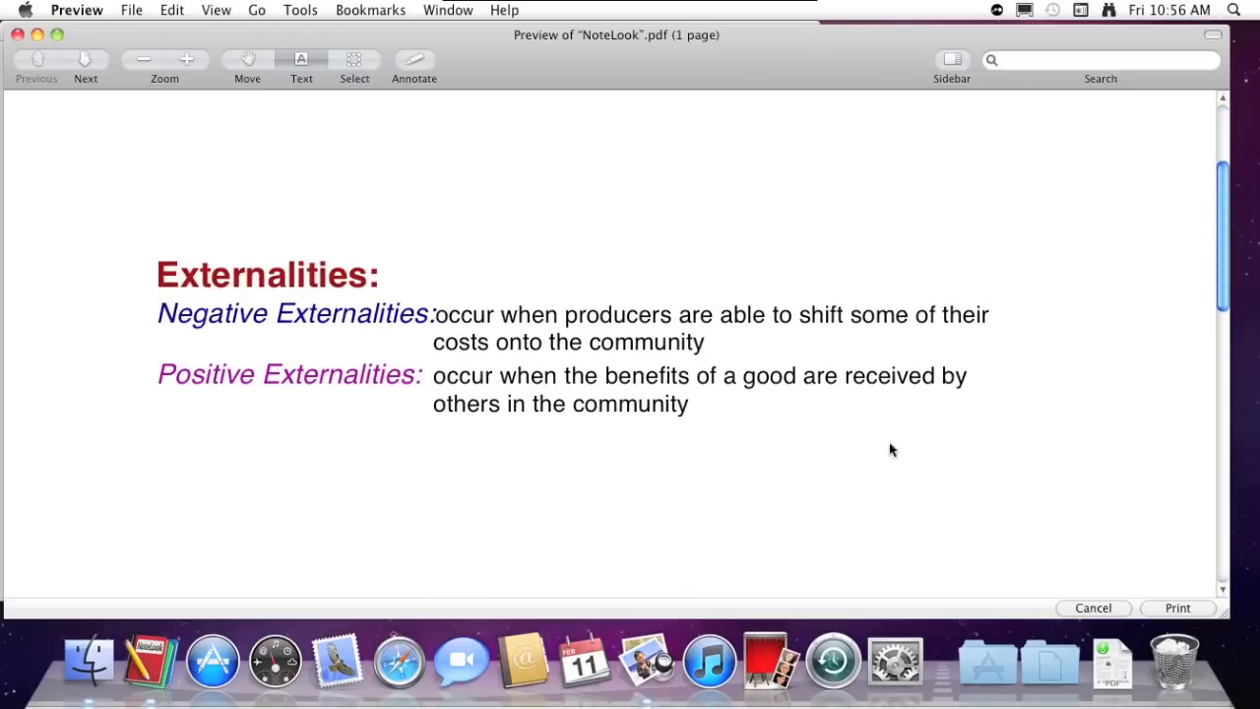
{"action": "left_click", "coordinate": [95, 14]}
{"action": "left_click", "coordinate": [104, 182]}
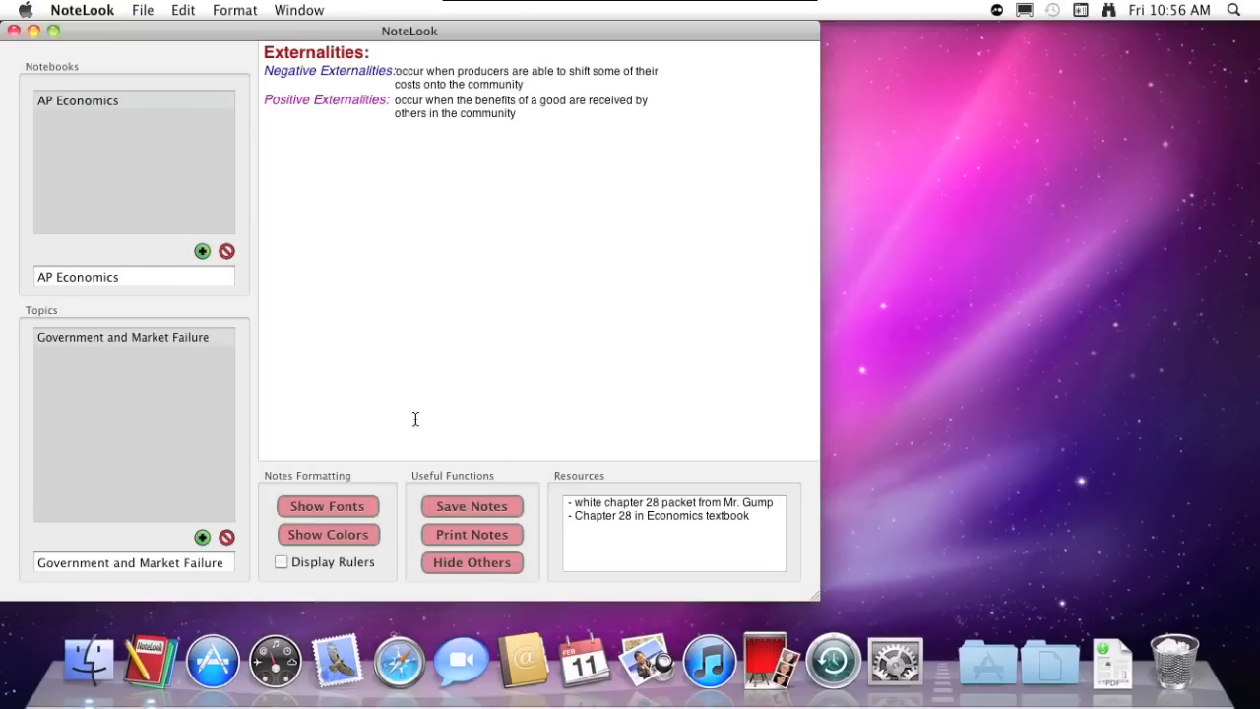
- Review the PDF output options for printing the notes, and cancel the print
{"action": "left_click", "coordinate": [512, 533]}
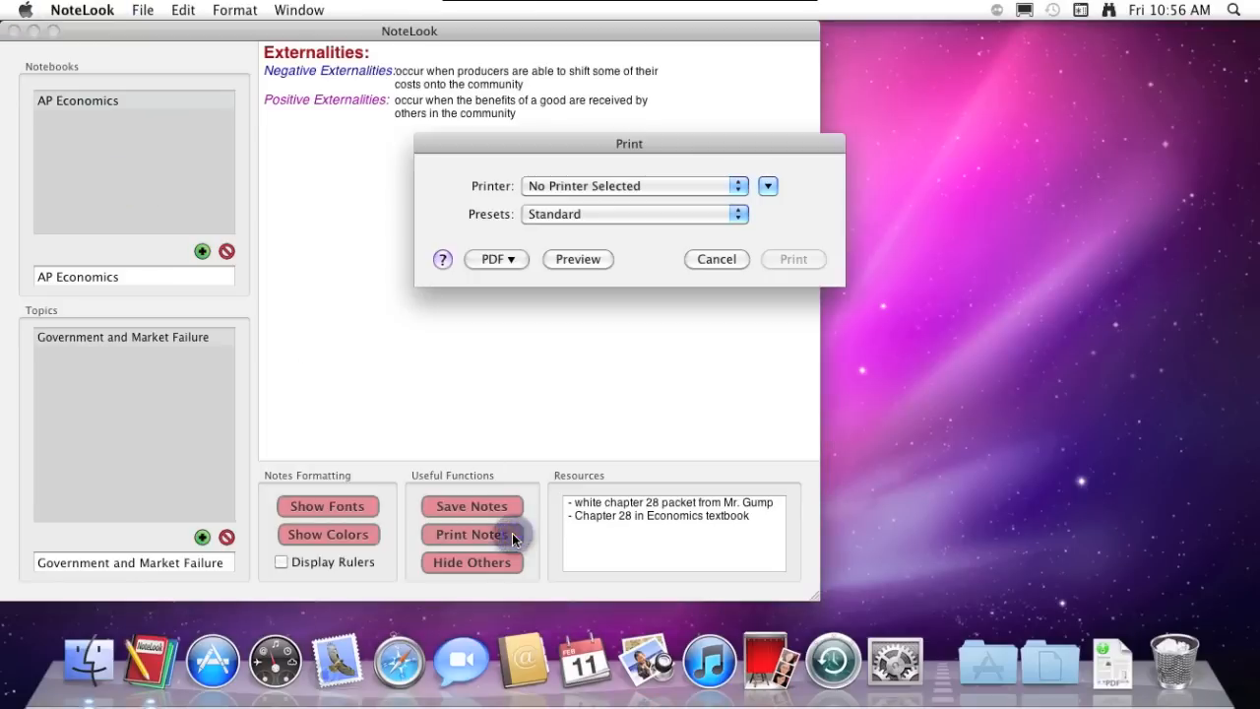
{"action": "left_click", "coordinate": [510, 261]}
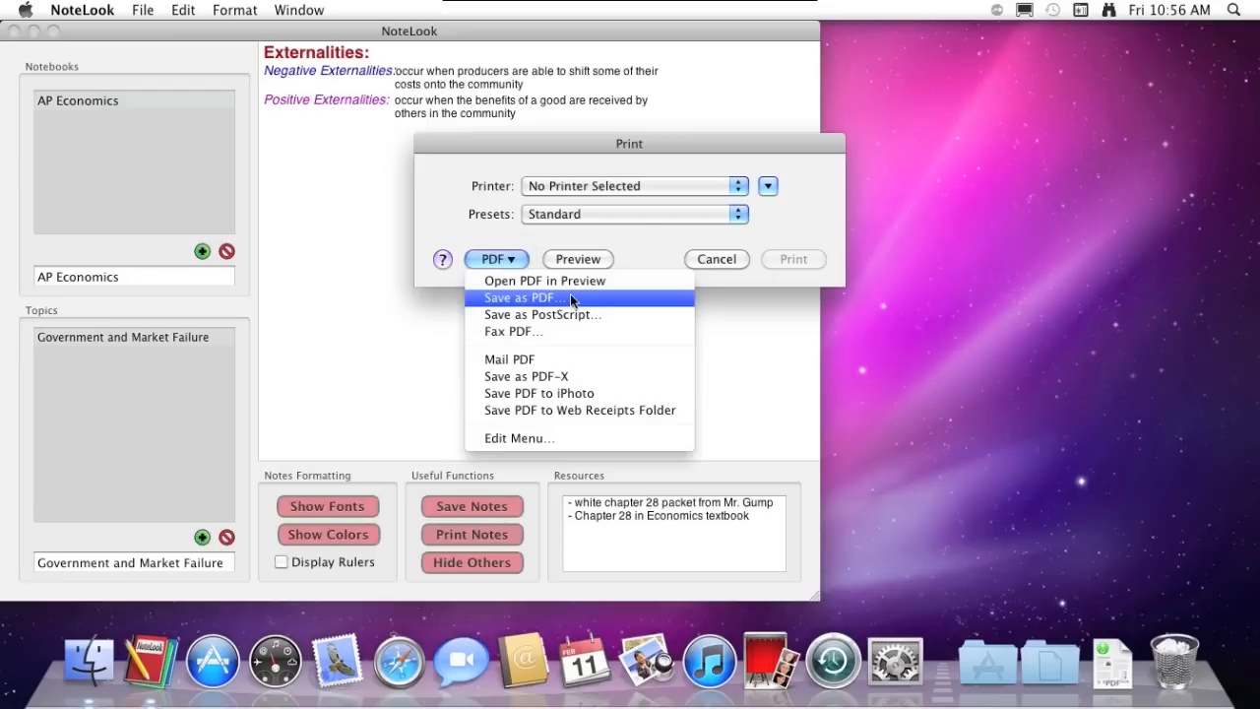
{"action": "left_click", "coordinate": [598, 359]}
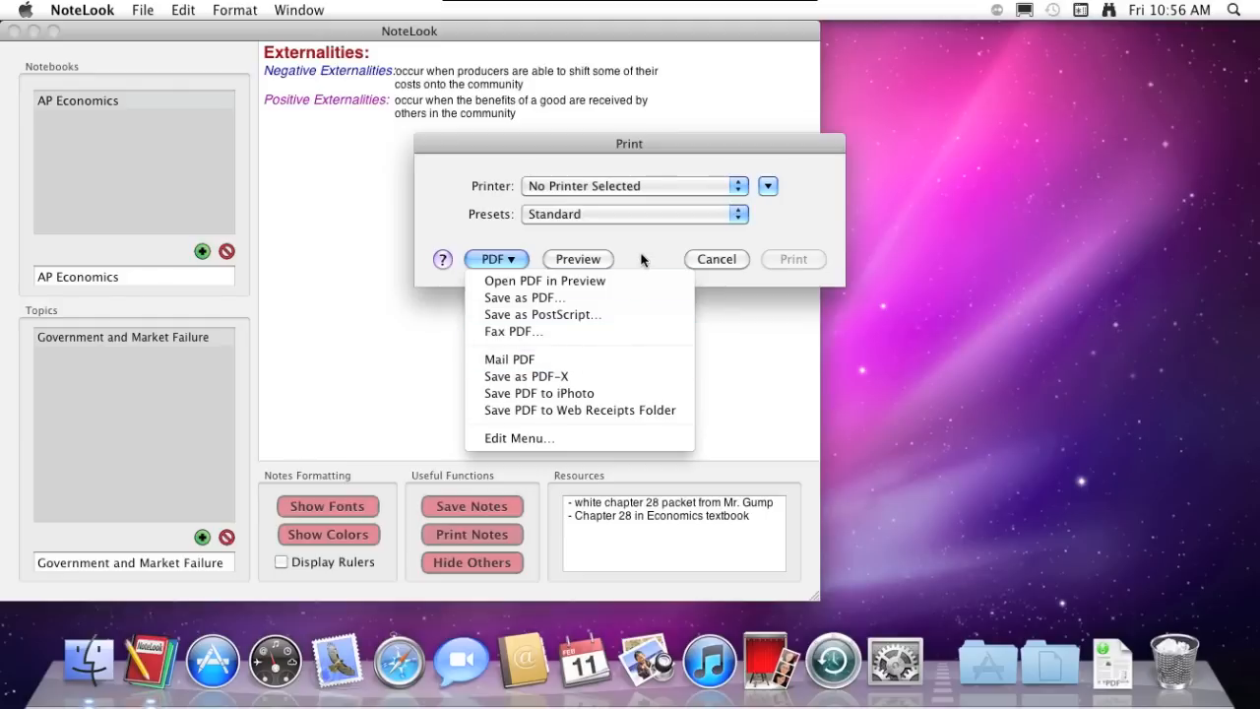
{"action": "left_click", "coordinate": [716, 258]}
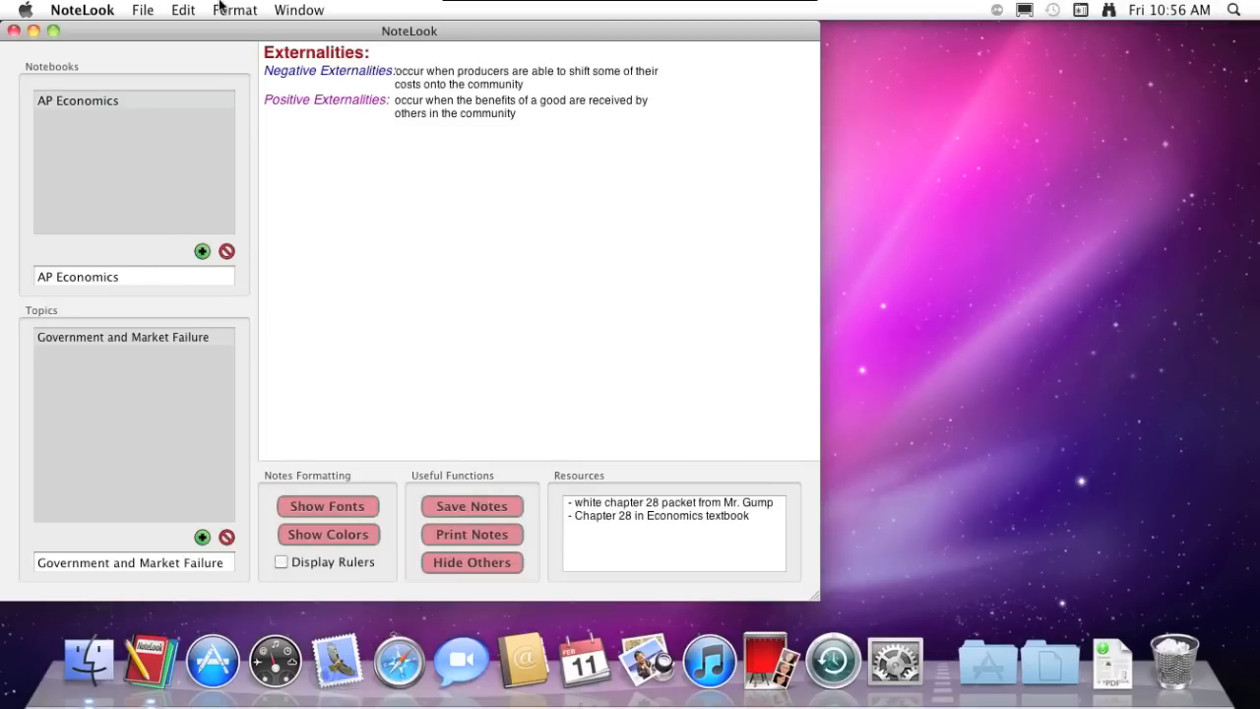
- Set the notes background to Legal Pad and place the text cursor at the end of the positive externalities definition
{"action": "left_click", "coordinate": [221, 11]}
{"action": "mouse_move", "coordinate": [393, 71]}
{"action": "left_click", "coordinate": [485, 86]}
{"action": "left_click", "coordinate": [525, 114]}
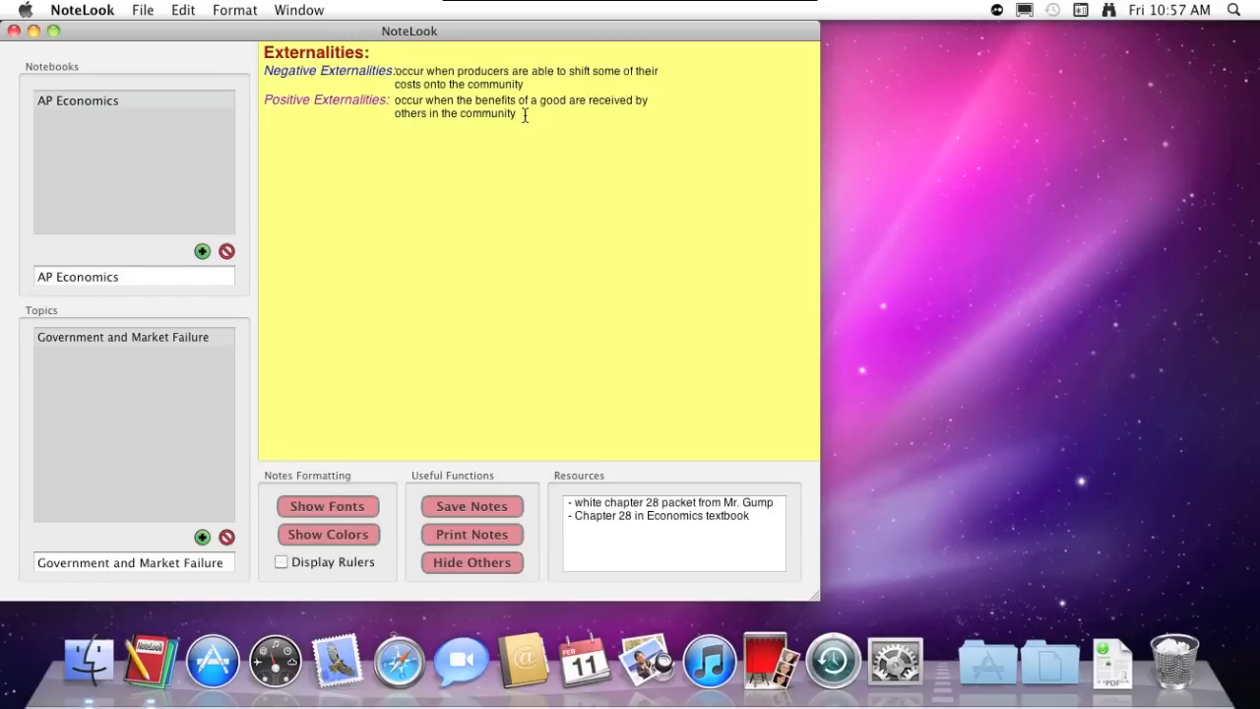
{"action": "left_click", "coordinate": [525, 115]}
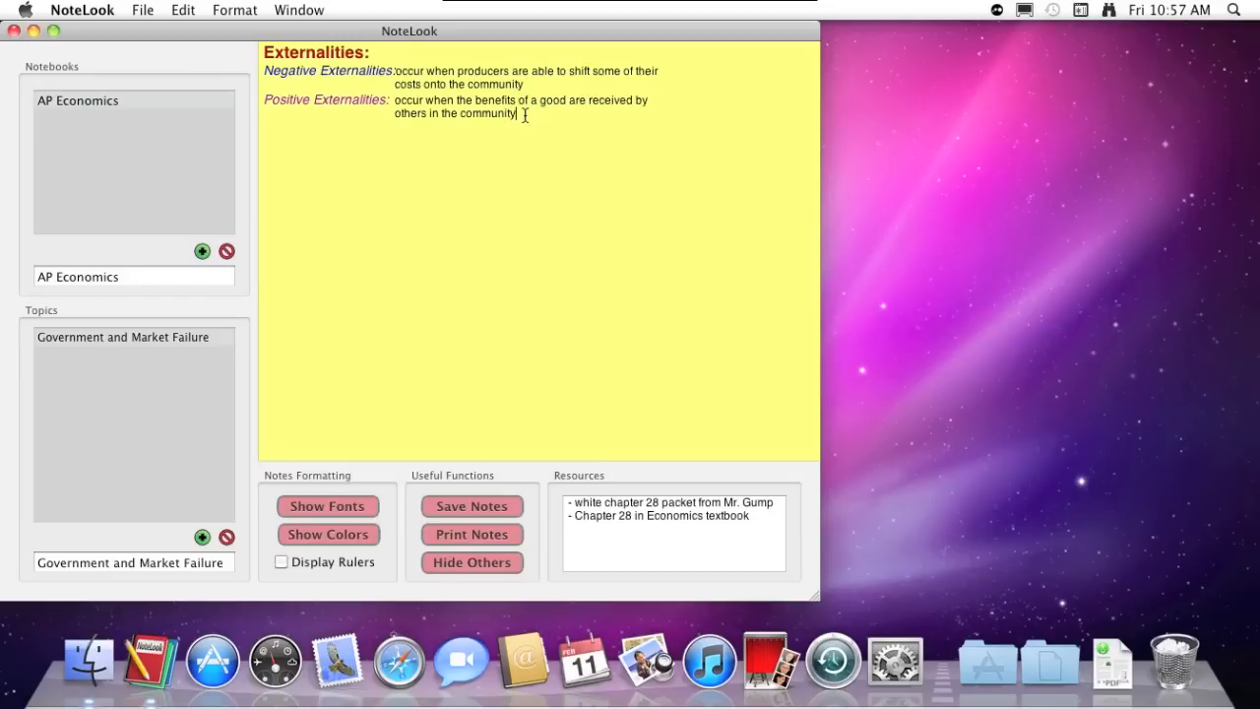